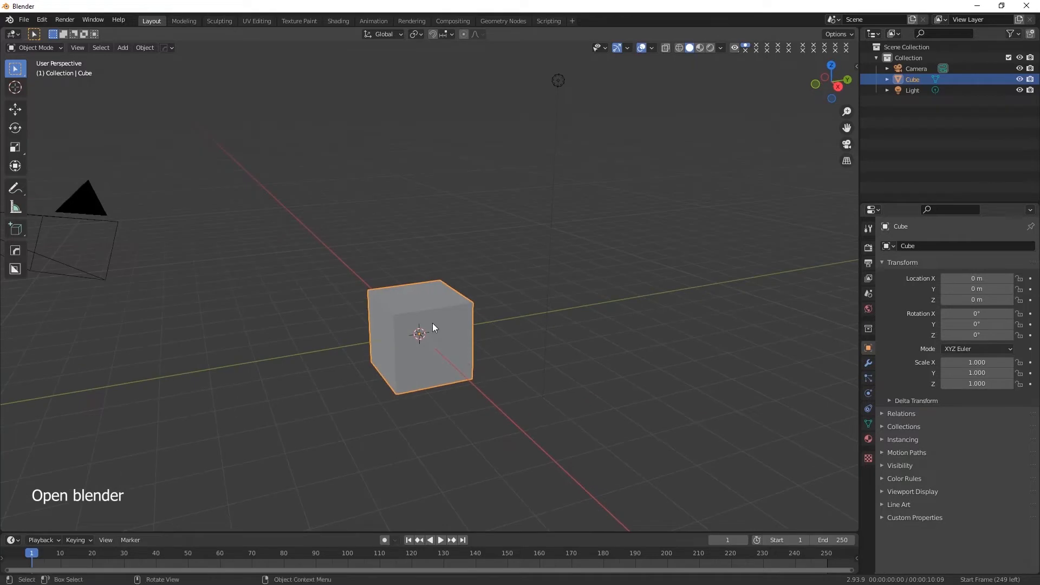
- Delete the default cube and add a mesh circle at the world origin
{"action": "right_click", "coordinate": [434, 327]}
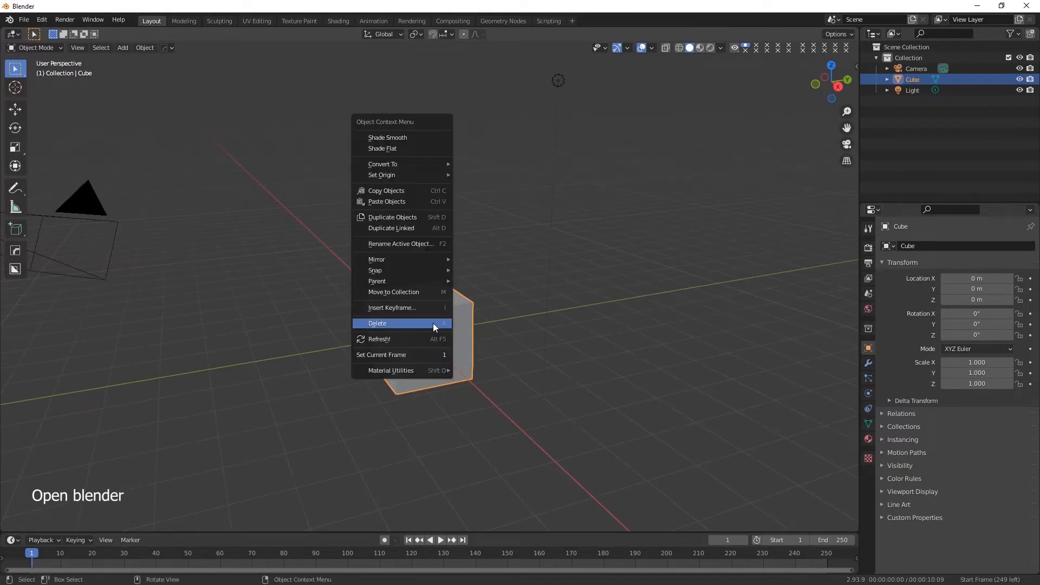
{"action": "left_click", "coordinate": [395, 323]}
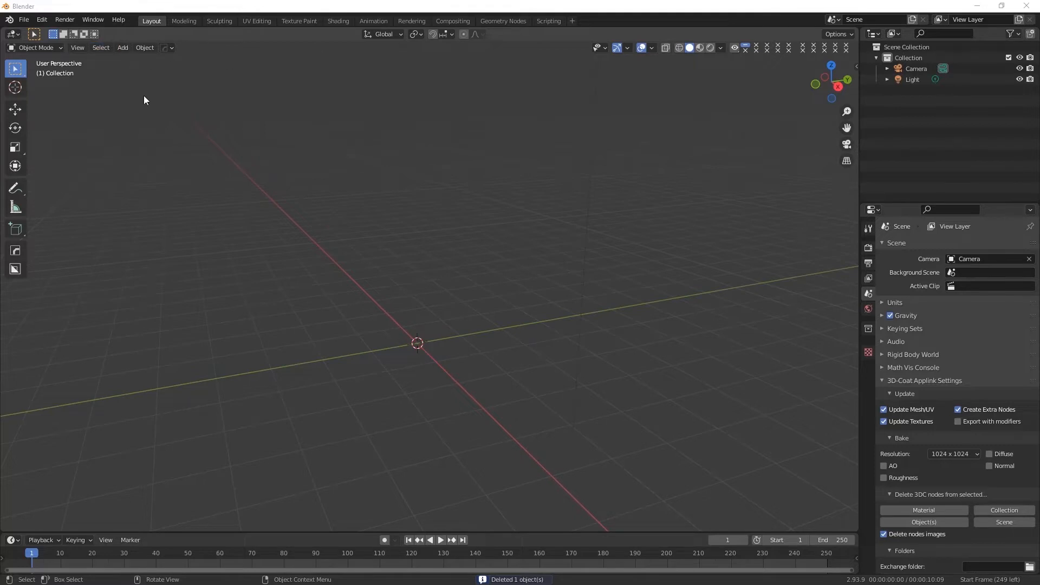
{"action": "left_click", "coordinate": [123, 48]}
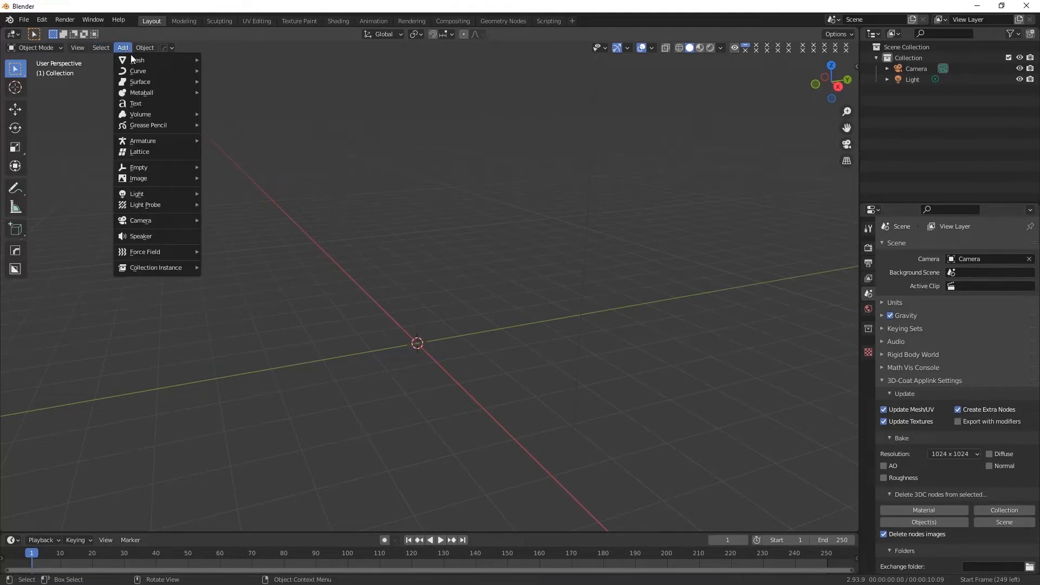
{"action": "mouse_move", "coordinate": [135, 62]}
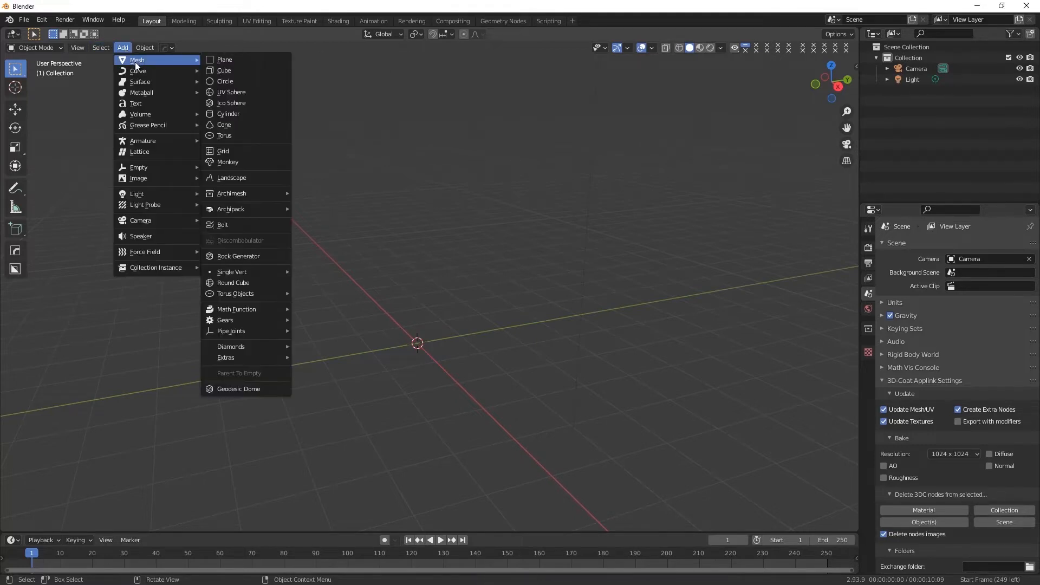
{"action": "left_click", "coordinate": [223, 81]}
{"action": "scroll", "coordinate": [392, 373], "scroll_direction": "up", "scroll_amount": 3}
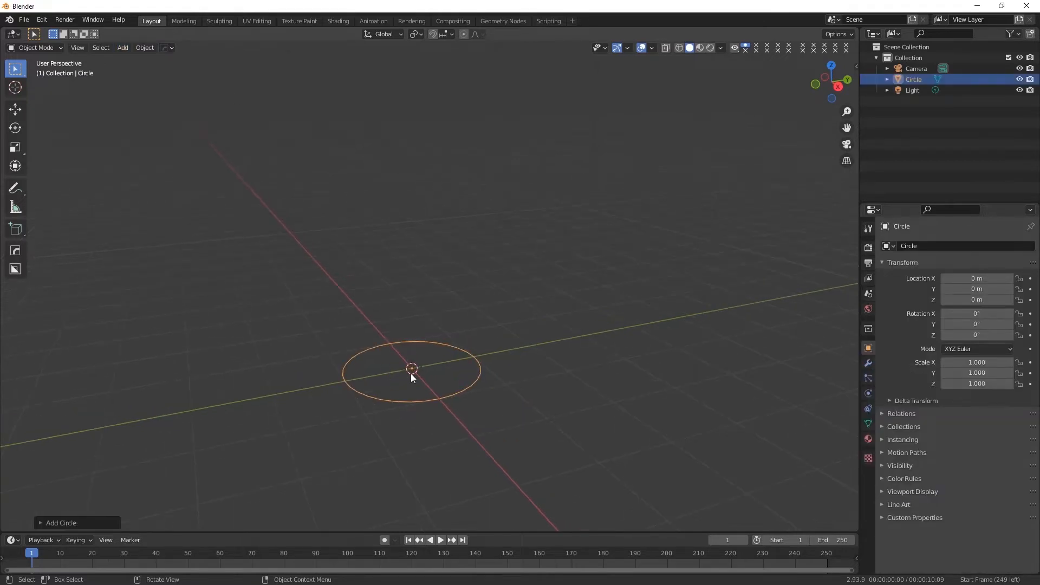
{"action": "middle_click_drag", "start_coordinate": [439, 392], "coordinate": [443, 378], "text": "shift"}
{"action": "scroll", "coordinate": [435, 383], "scroll_direction": "up", "scroll_amount": 2}
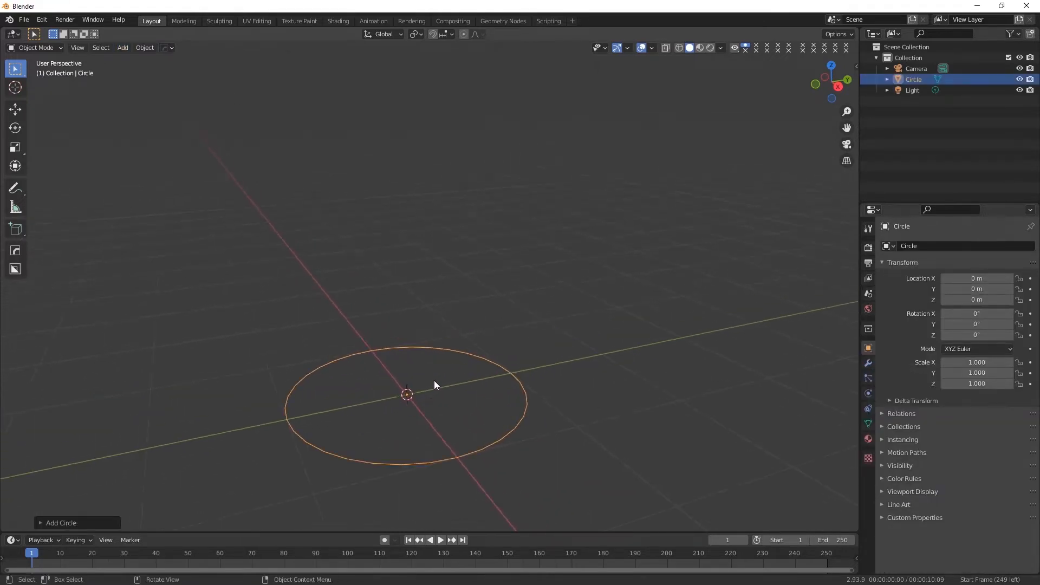
- Switch the circle to Edit Mode and fill its selected vertices with a face
{"action": "left_click", "coordinate": [55, 47]}
{"action": "left_click", "coordinate": [43, 73]}
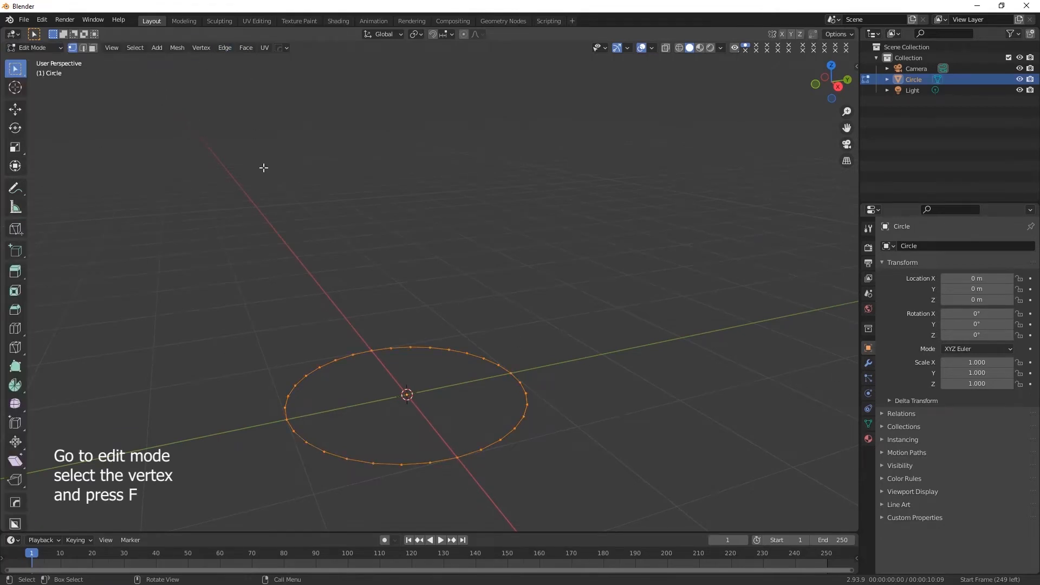
{"action": "key", "text": "f"}
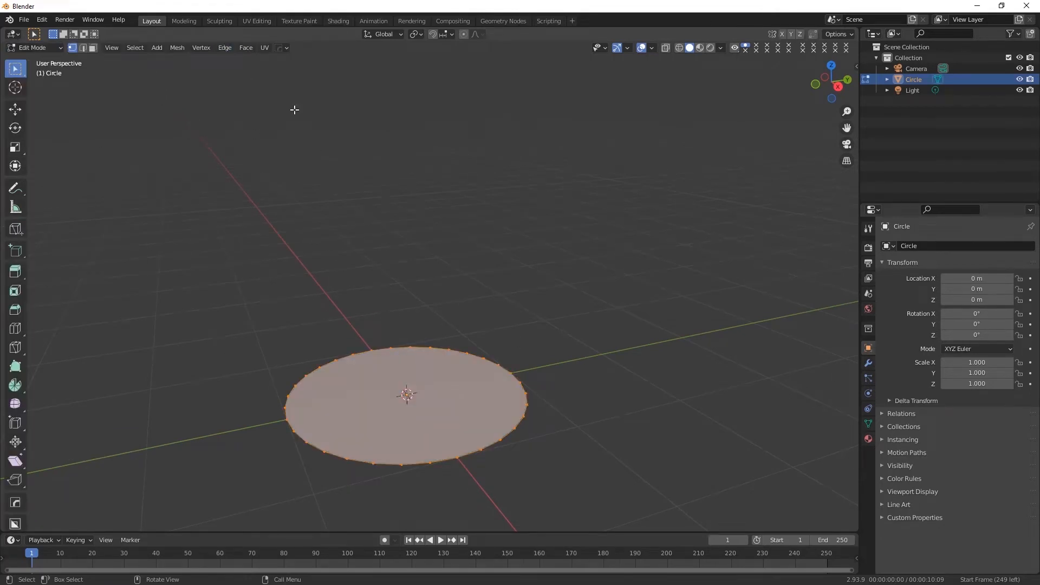
- Poke the circle's face and deselect the centre vertex, keeping only the outer ring selected
{"action": "left_click", "coordinate": [245, 49]}
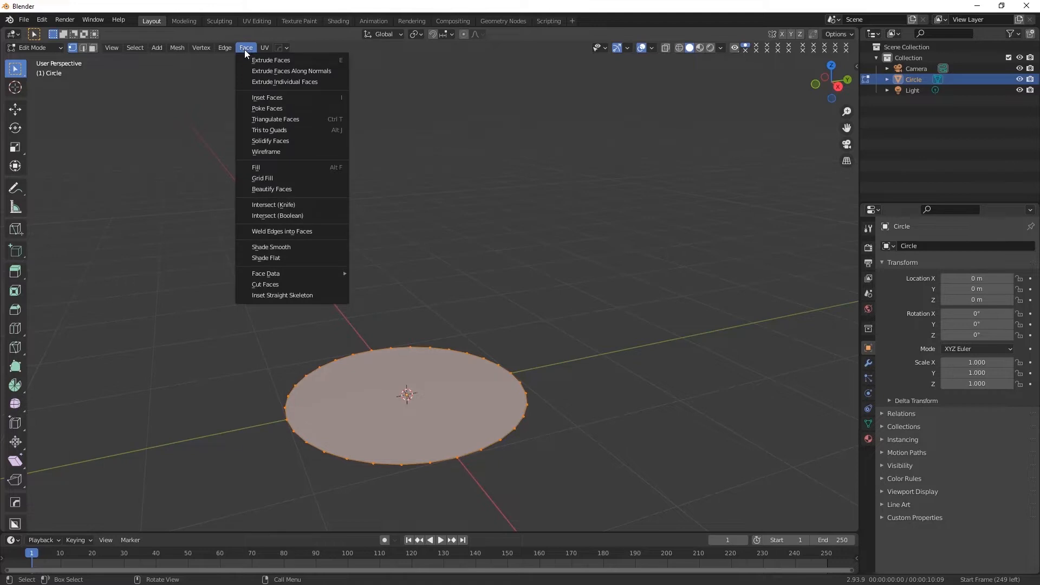
{"action": "left_click", "coordinate": [261, 109]}
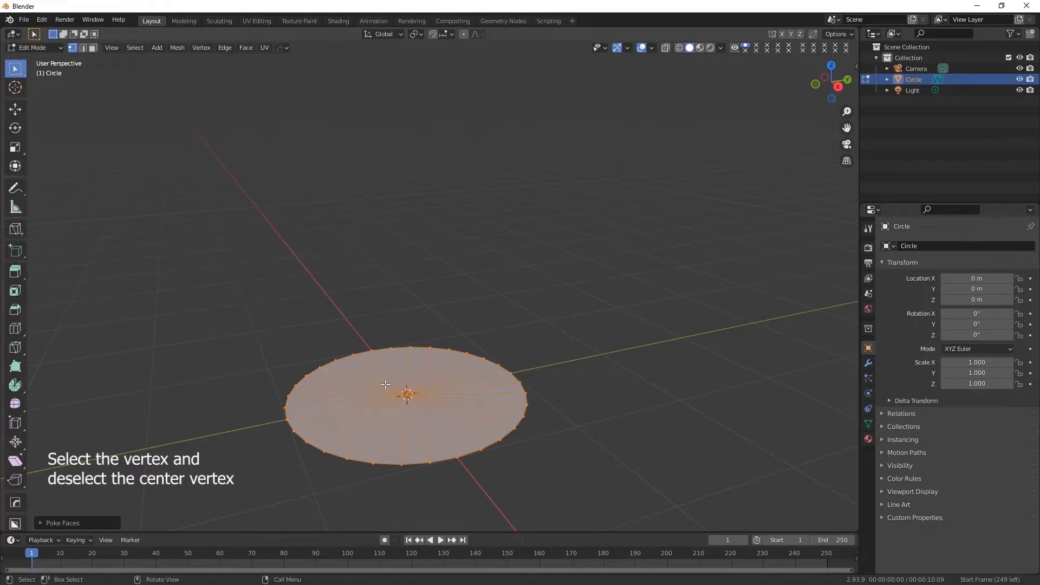
{"action": "left_click", "coordinate": [407, 394], "text": "shift"}
{"action": "mouse_move", "coordinate": [407, 393]}
{"action": "middle_mouse_down"}
{"action": "mouse_move", "coordinate": [443, 416]}
{"action": "mouse_move", "coordinate": [429, 433]}
{"action": "mouse_move", "coordinate": [436, 425]}
{"action": "mouse_move", "coordinate": [416, 410]}
{"action": "middle_mouse_up"}
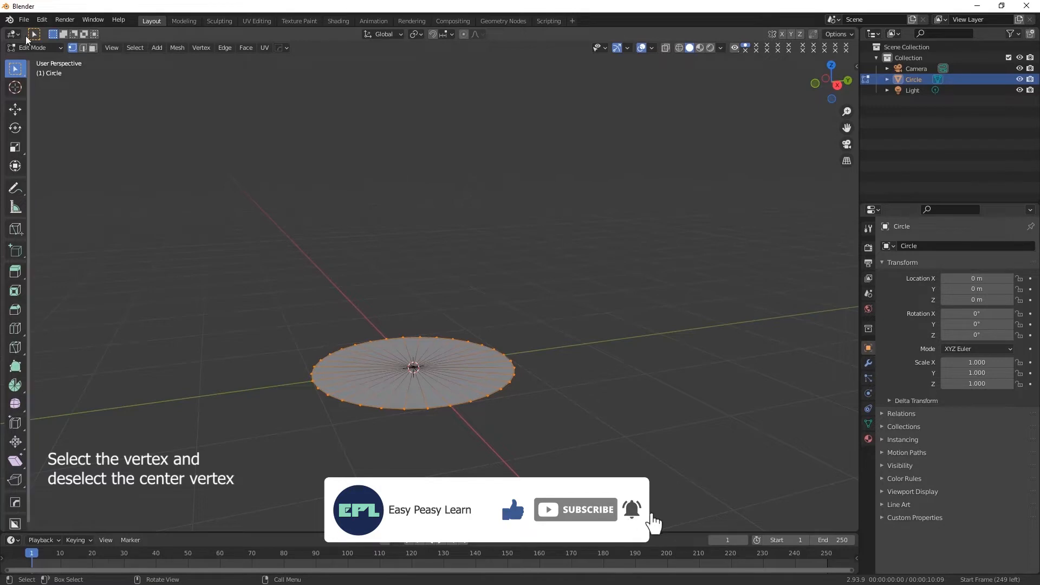
- In the right orthographic view, extrude the circle's outer ring 1.5 m upward along Z using the XYZ extrude option
{"action": "left_click", "coordinate": [15, 271]}
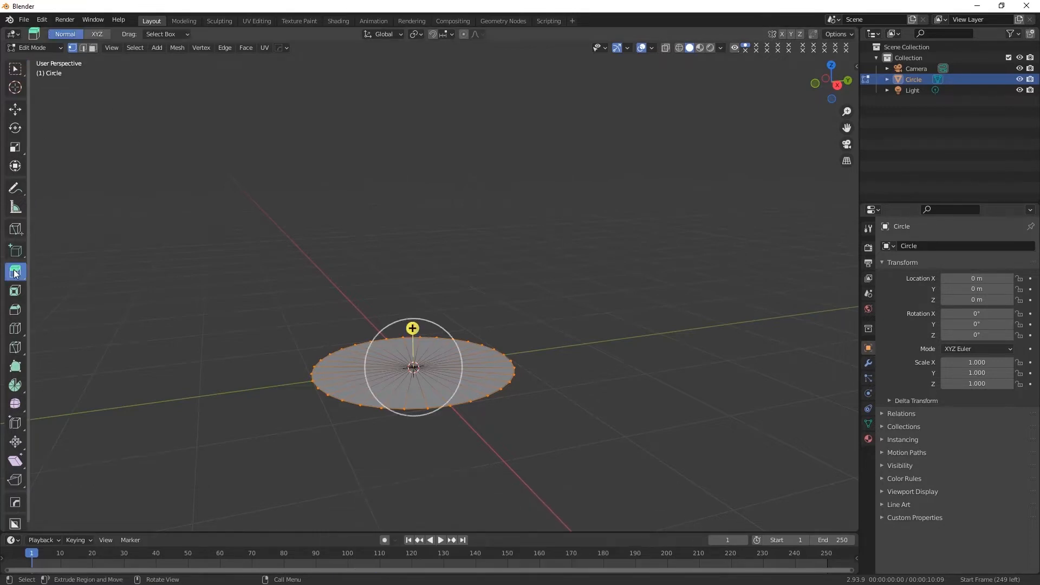
{"action": "left_click", "coordinate": [99, 33]}
{"action": "middle_click_drag", "start_coordinate": [414, 383], "coordinate": [408, 385]}
{"action": "key", "text": "KP_3"}
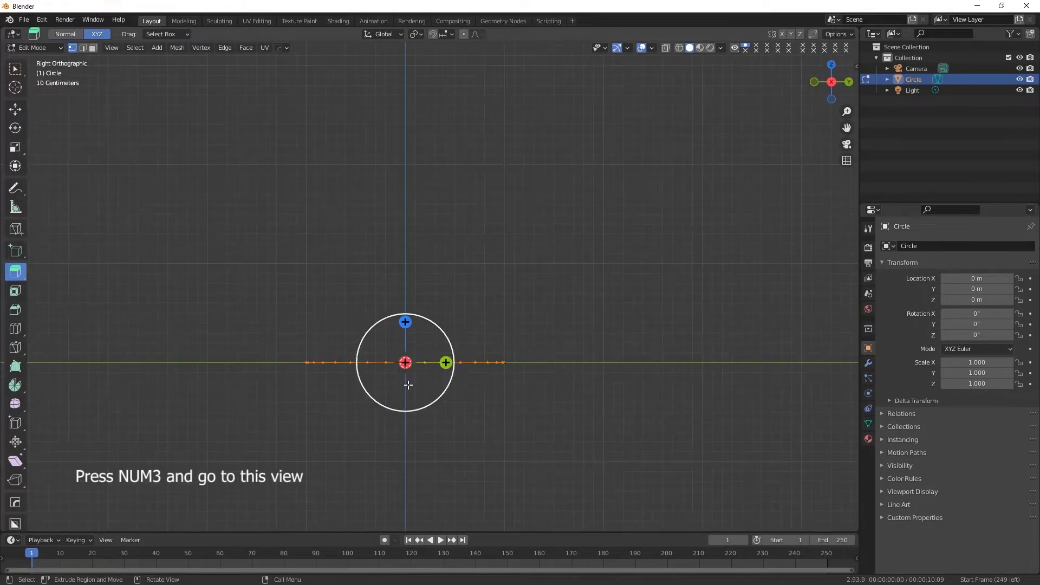
{"action": "scroll", "coordinate": [403, 362], "scroll_direction": "up", "scroll_amount": 1}
{"action": "left_click_drag", "start_coordinate": [401, 337], "coordinate": [402, 248]}
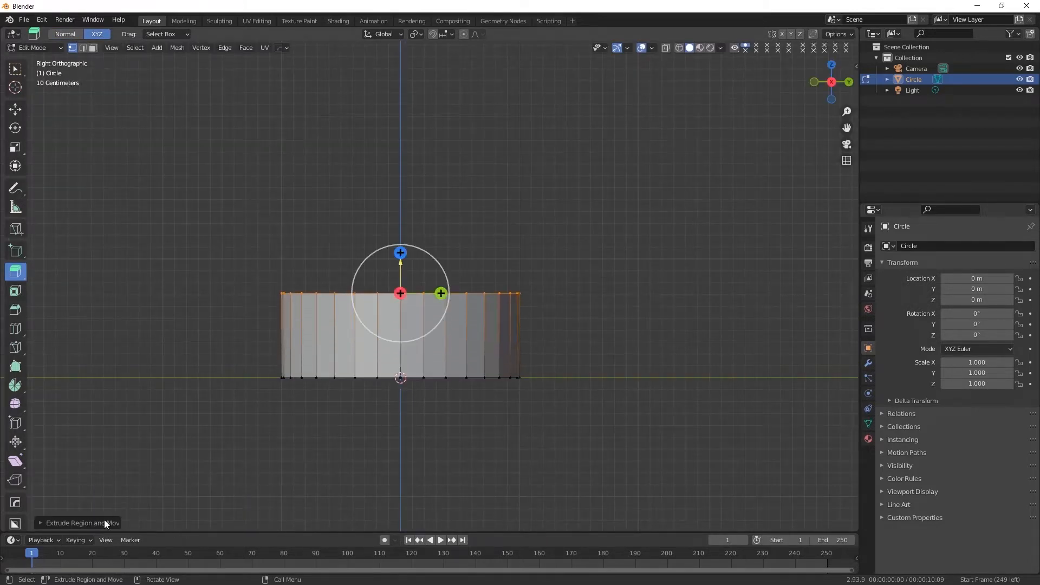
{"action": "left_click", "coordinate": [40, 524]}
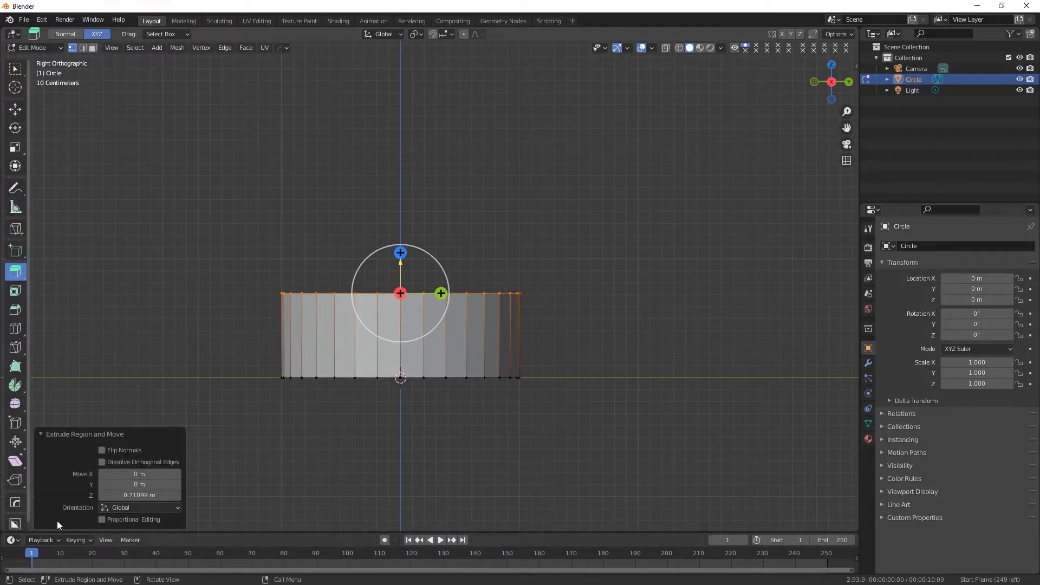
{"action": "left_click", "coordinate": [138, 496]}
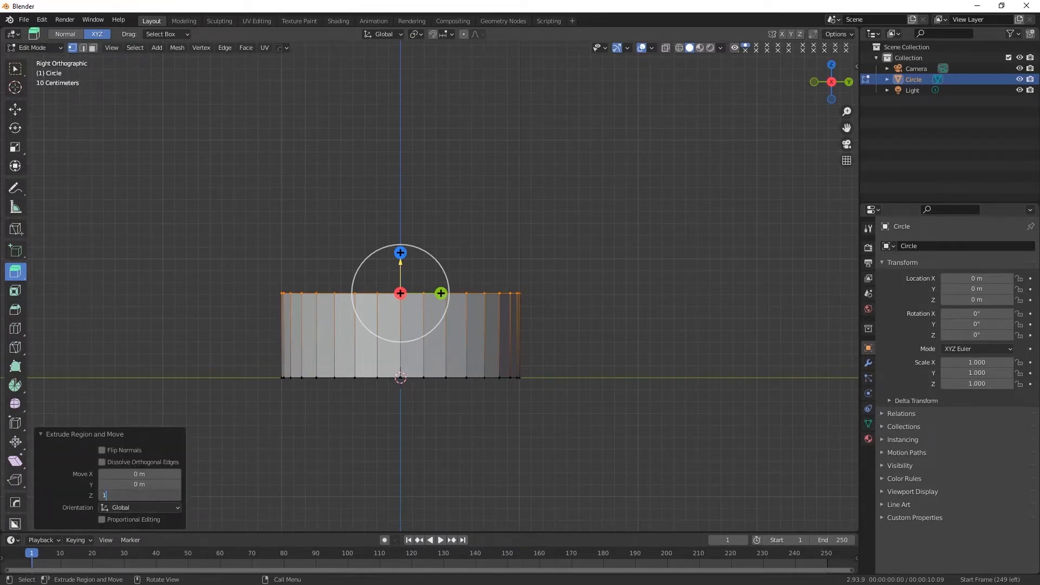
{"action": "key", "text": "Return"}
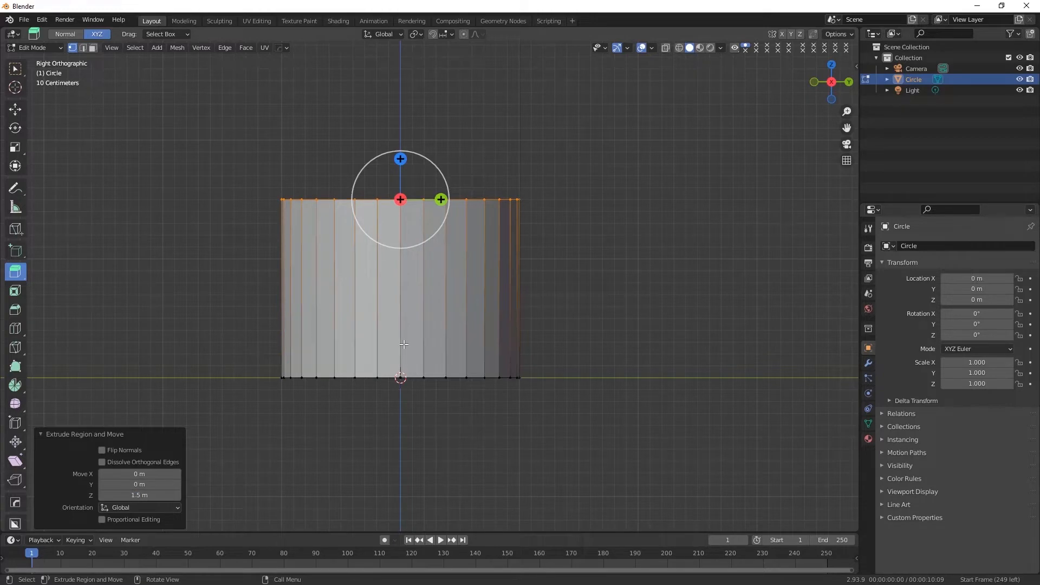
- Scale the top ring outward by about 1.836 to flare the base section
{"action": "scroll", "coordinate": [406, 288], "scroll_direction": "down", "scroll_amount": 1}
{"action": "middle_click_drag", "start_coordinate": [406, 287], "coordinate": [407, 317], "text": "shift"}
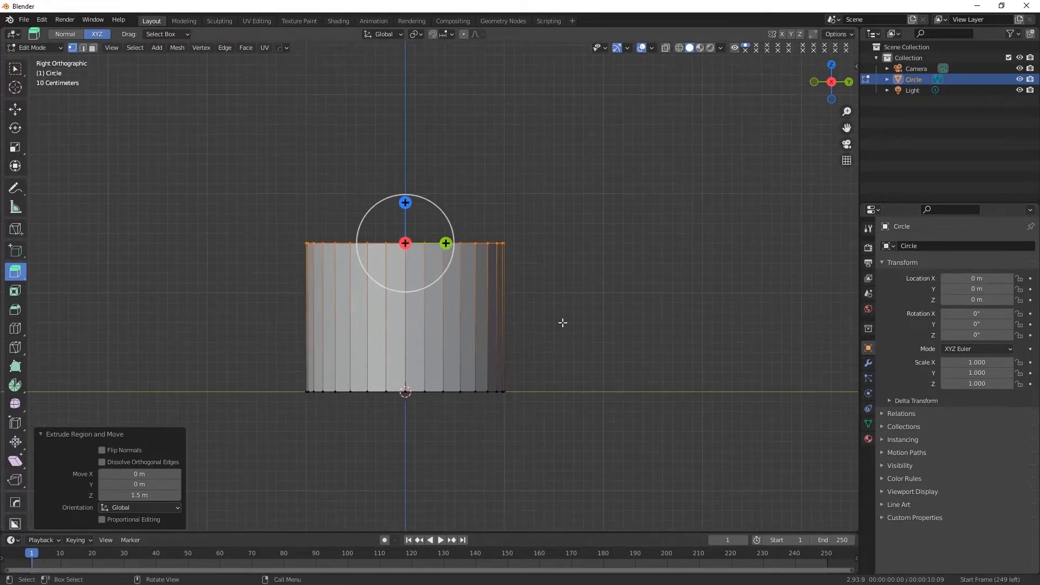
{"action": "key", "text": "s"}
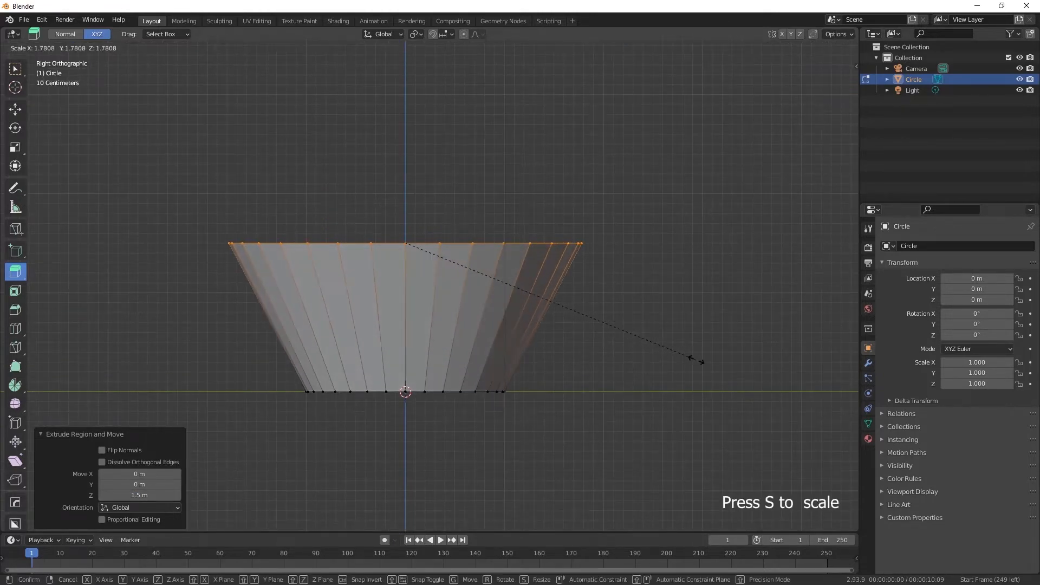
{"action": "left_click", "coordinate": [705, 361]}
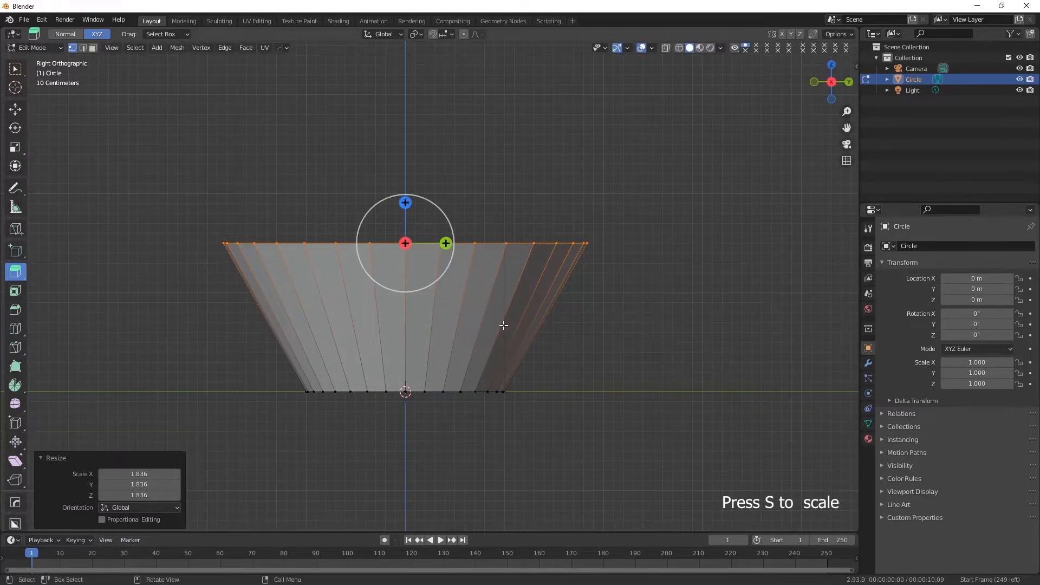
- Extrude the flared ring 1.5 m upward along Z and scale the new top ring inward to about 0.611
{"action": "scroll", "coordinate": [478, 319], "scroll_direction": "down", "scroll_amount": 1}
{"action": "middle_click_drag", "start_coordinate": [476, 318], "coordinate": [478, 344], "text": "shift"}
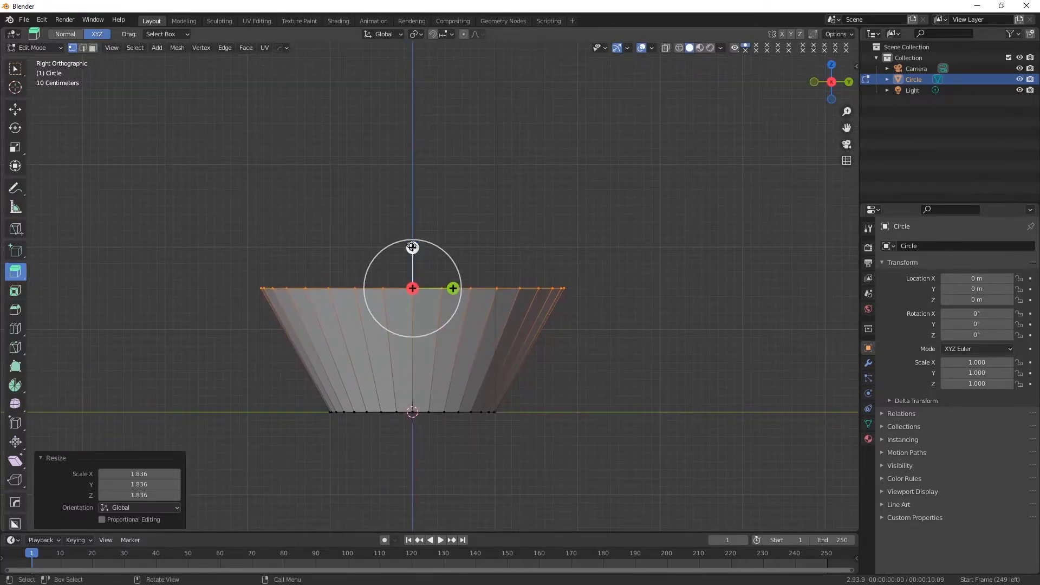
{"action": "left_click_drag", "start_coordinate": [412, 247], "coordinate": [409, 137]}
{"action": "double_click", "coordinate": [140, 495]}
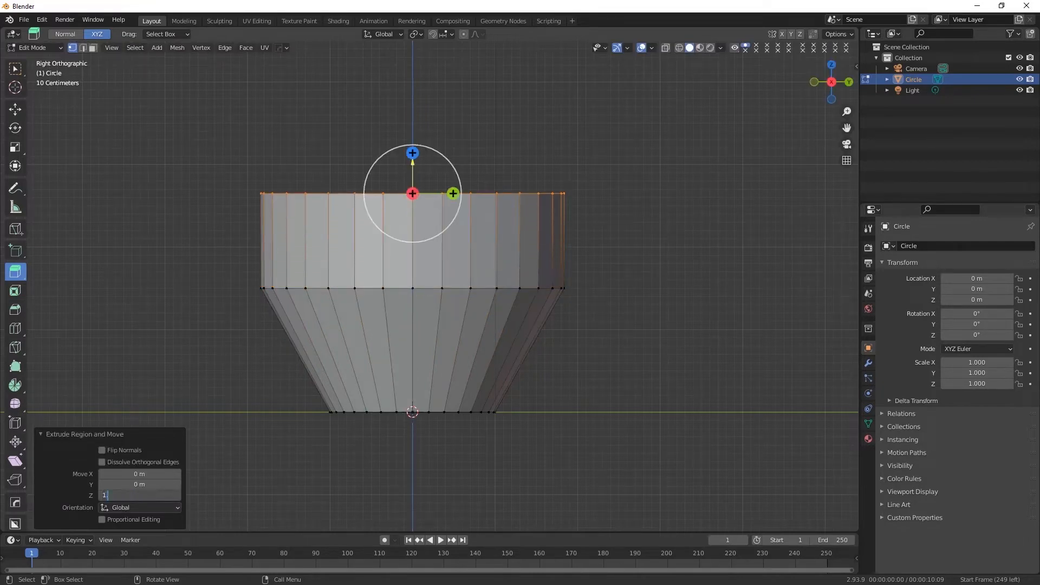
{"action": "key", "text": "Return"}
{"action": "scroll", "coordinate": [464, 369], "scroll_direction": "down", "scroll_amount": 1}
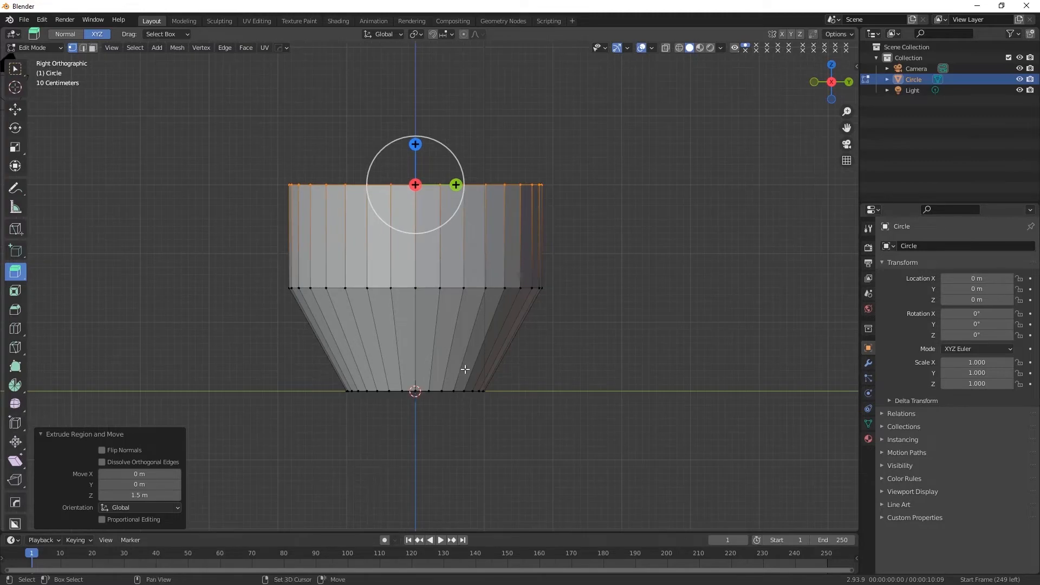
{"action": "middle_click_drag", "start_coordinate": [464, 366], "coordinate": [462, 399], "text": "shift"}
{"action": "key", "text": "s"}
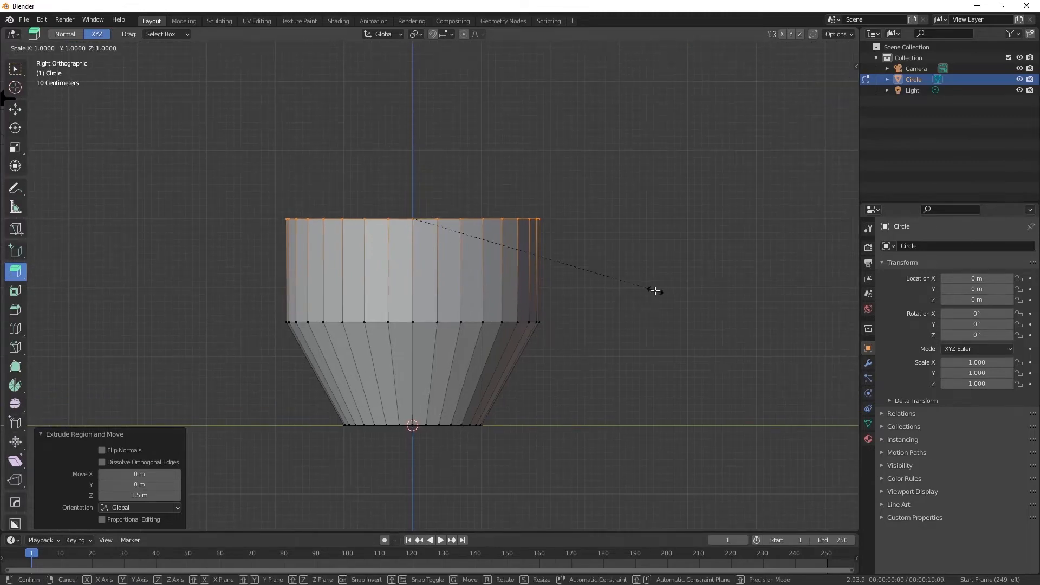
{"action": "left_click", "coordinate": [550, 289]}
- Extrude the narrowed top ring another 1.5 m along Z and scale it inward to about 0.652 to form the shoulder
{"action": "middle_click_drag", "start_coordinate": [474, 290], "coordinate": [474, 347], "text": "shift"}
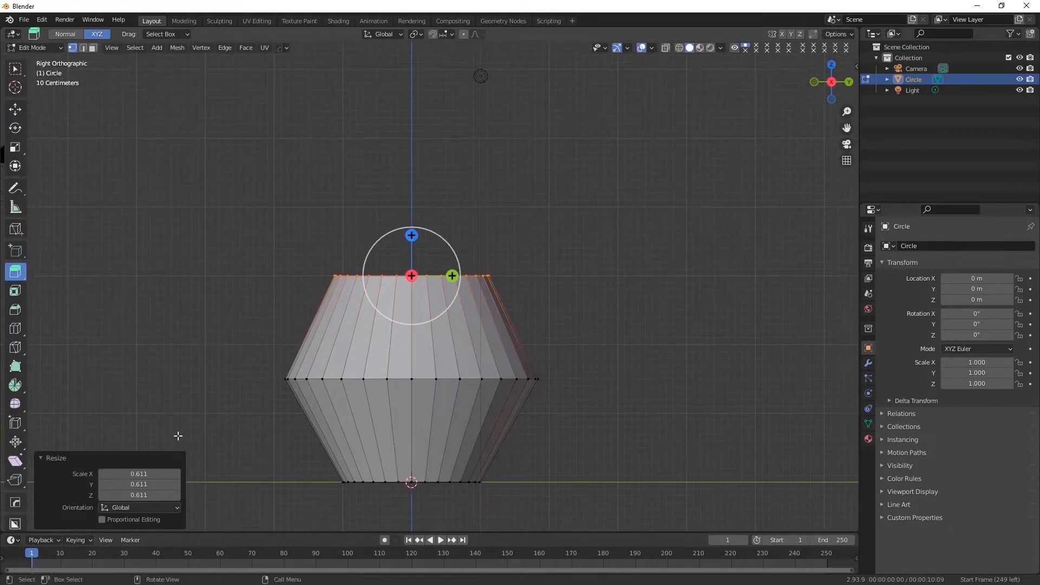
{"action": "left_click_drag", "start_coordinate": [412, 236], "coordinate": [408, 154]}
{"action": "left_click", "coordinate": [139, 495]}
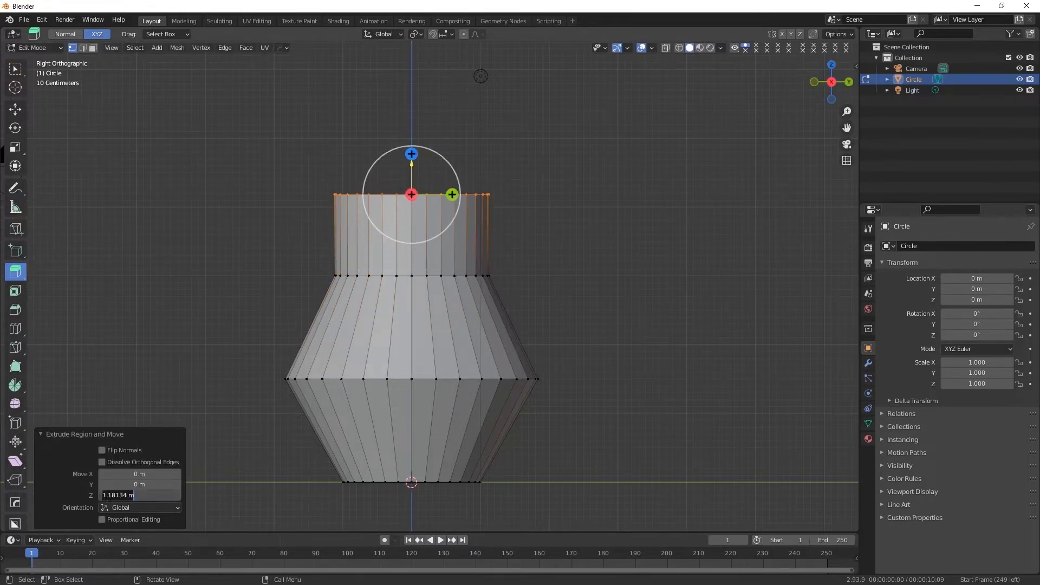
{"action": "type", "text": "1.5"}
{"action": "key", "text": "Return"}
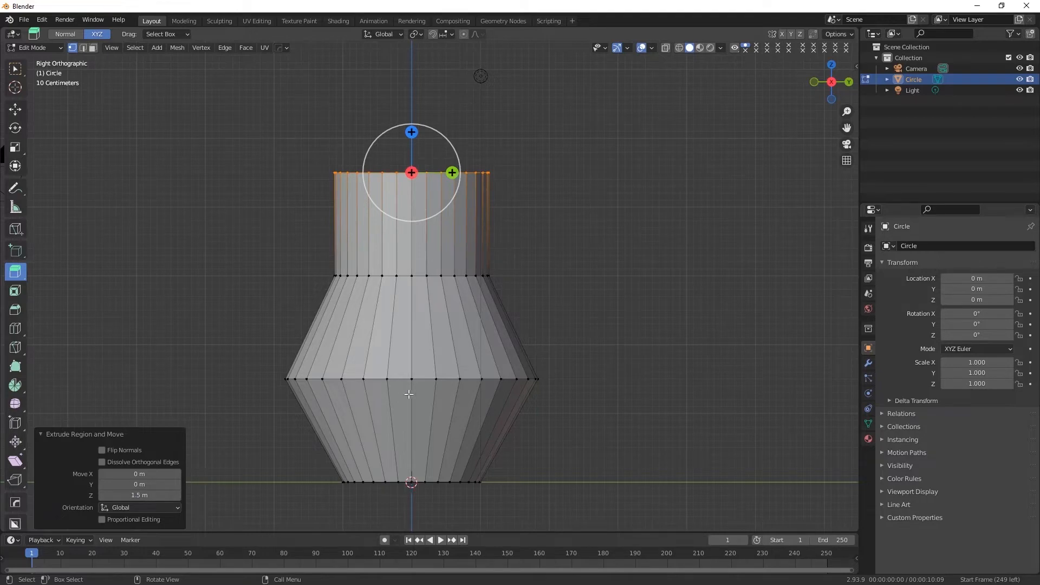
{"action": "key", "text": "s"}
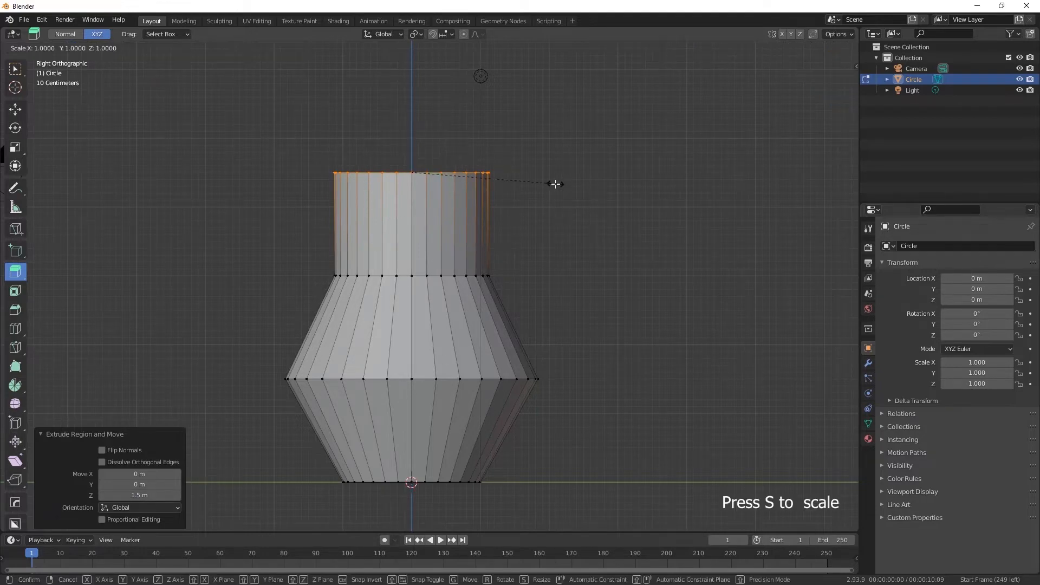
{"action": "left_click", "coordinate": [505, 184]}
- Extrude the shoulder's top ring 1.5 m along Z as a neck section and scale it to about 1.022
{"action": "middle_click_drag", "start_coordinate": [477, 224], "coordinate": [473, 300], "text": "shift"}
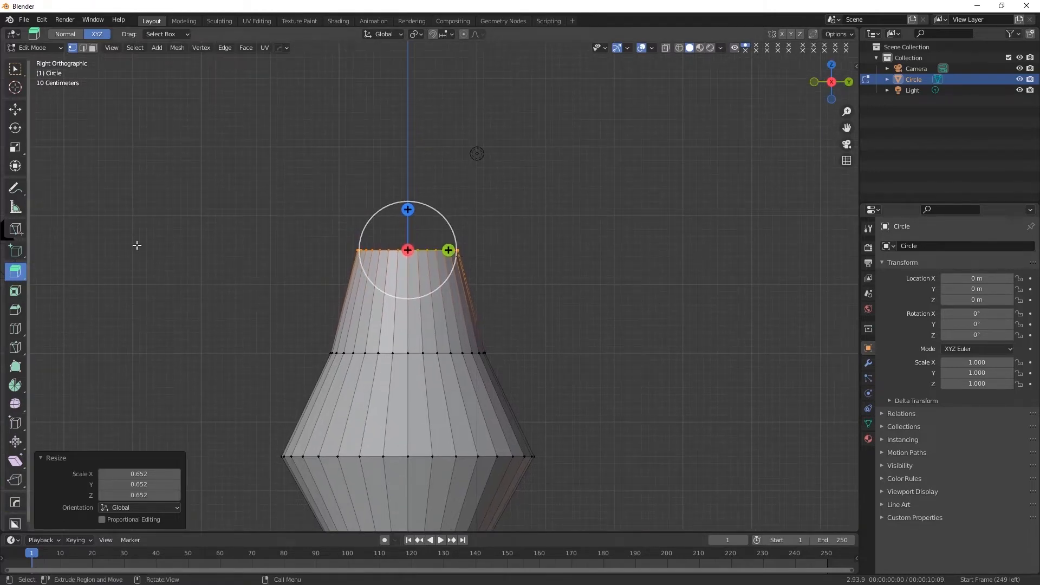
{"action": "left_click_drag", "start_coordinate": [407, 209], "coordinate": [413, 111]}
{"action": "left_click", "coordinate": [134, 495]}
{"action": "key", "text": "Return"}
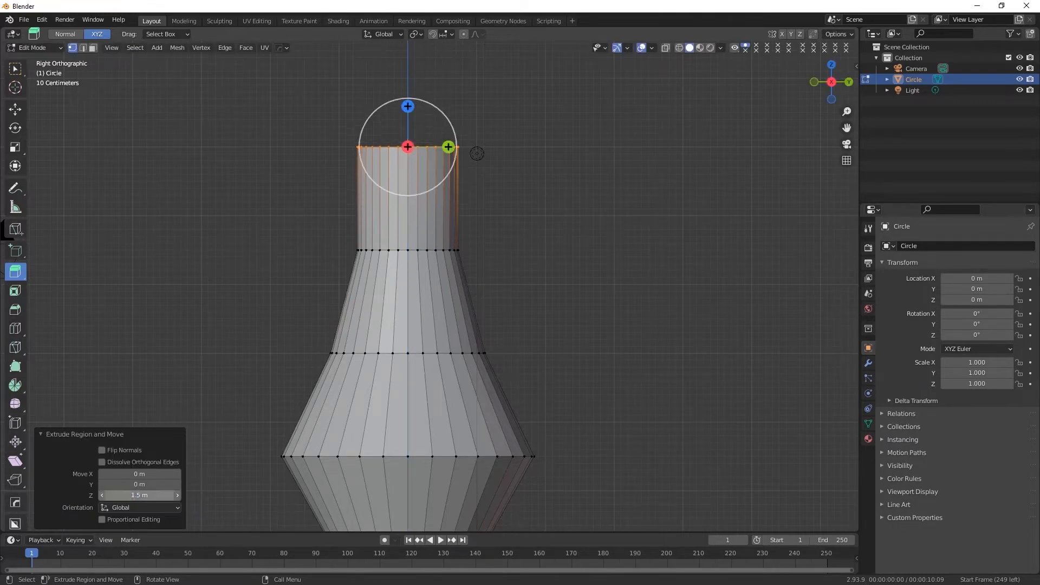
{"action": "middle_click_drag", "start_coordinate": [411, 312], "coordinate": [410, 339], "text": "shift"}
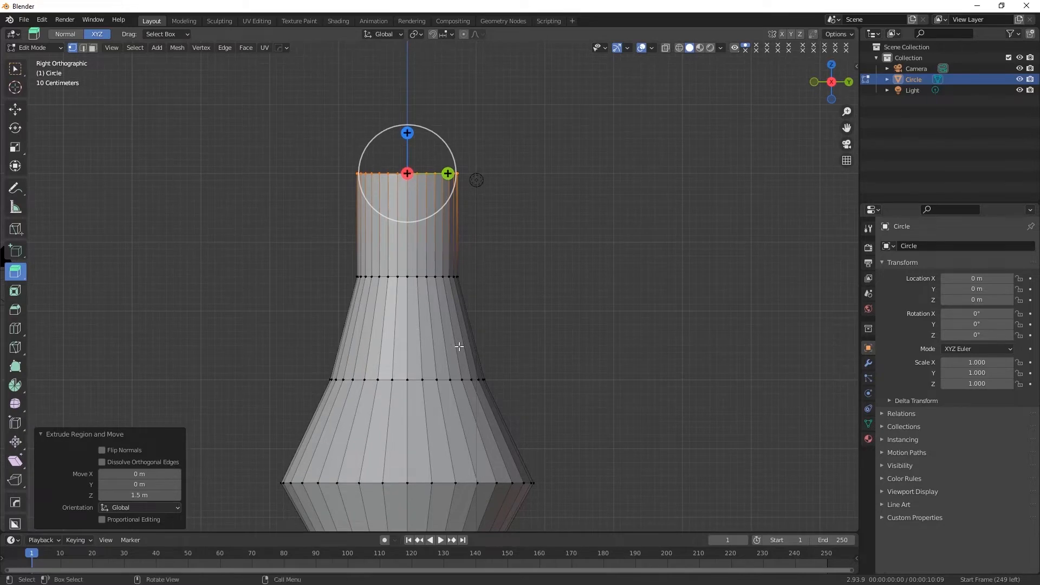
{"action": "key", "text": "s"}
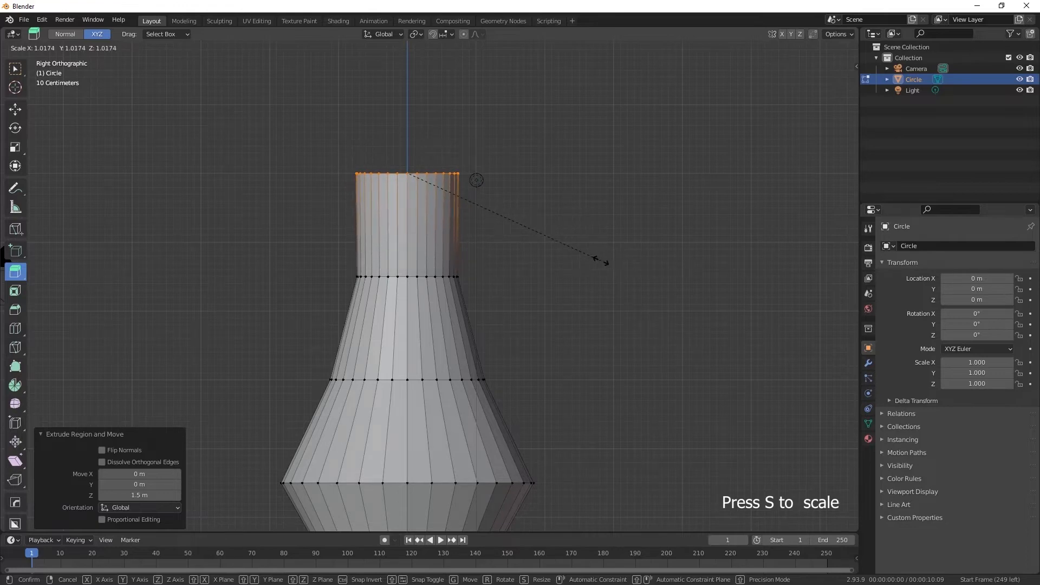
{"action": "left_click", "coordinate": [599, 261]}
- Extrude the neck's top ring a further 1.5 m upward along Z
{"action": "middle_click_drag", "start_coordinate": [491, 261], "coordinate": [493, 296], "text": "shift"}
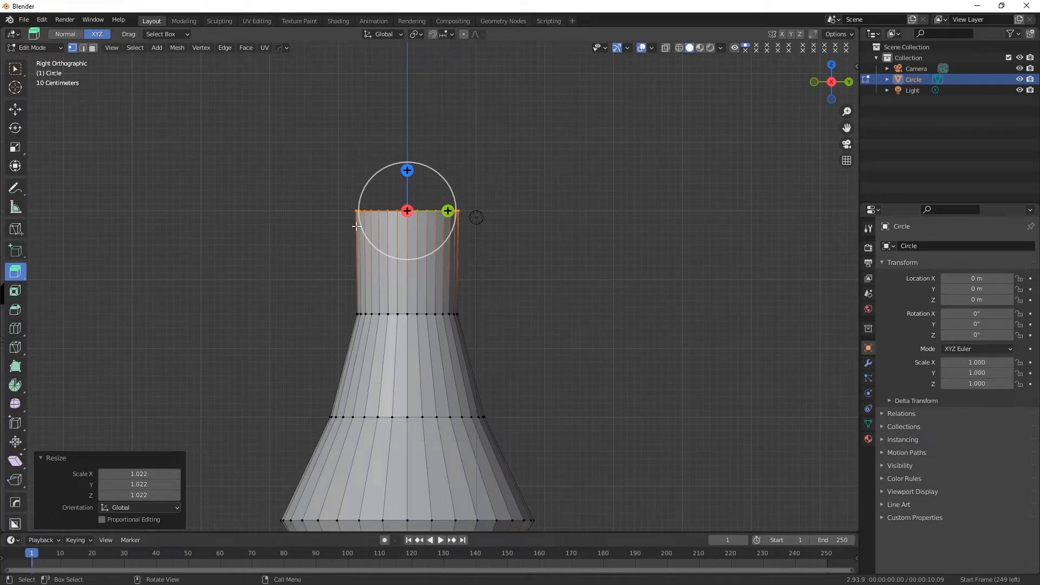
{"action": "middle_click_drag", "start_coordinate": [432, 227], "coordinate": [433, 255], "text": "shift"}
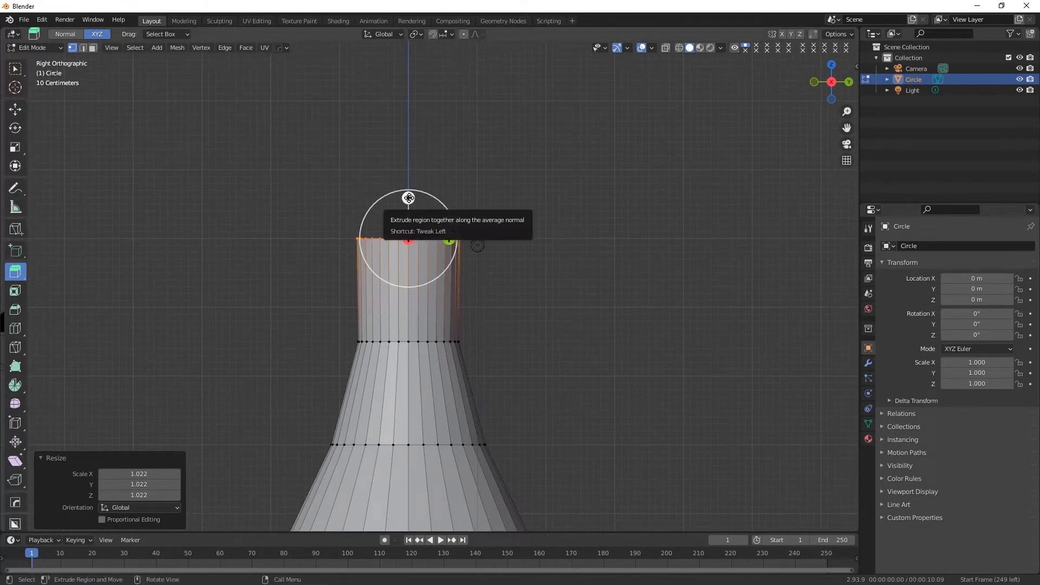
{"action": "left_click_drag", "start_coordinate": [408, 198], "coordinate": [408, 128]}
{"action": "left_click", "coordinate": [137, 495]}
{"action": "type", "text": "1.5"}
{"action": "key", "text": "Return"}
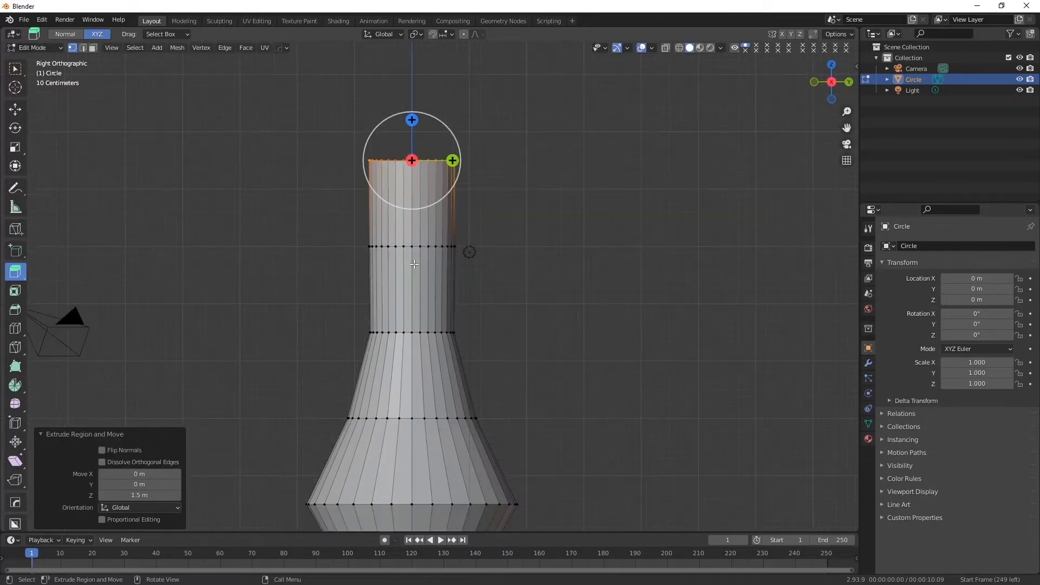
- Scale the neck's top ring outward to about 1.461 to flare the rim, and return to Object Mode
{"action": "scroll", "coordinate": [312, 278], "scroll_direction": "down", "scroll_amount": 2}
{"action": "key", "text": "s"}
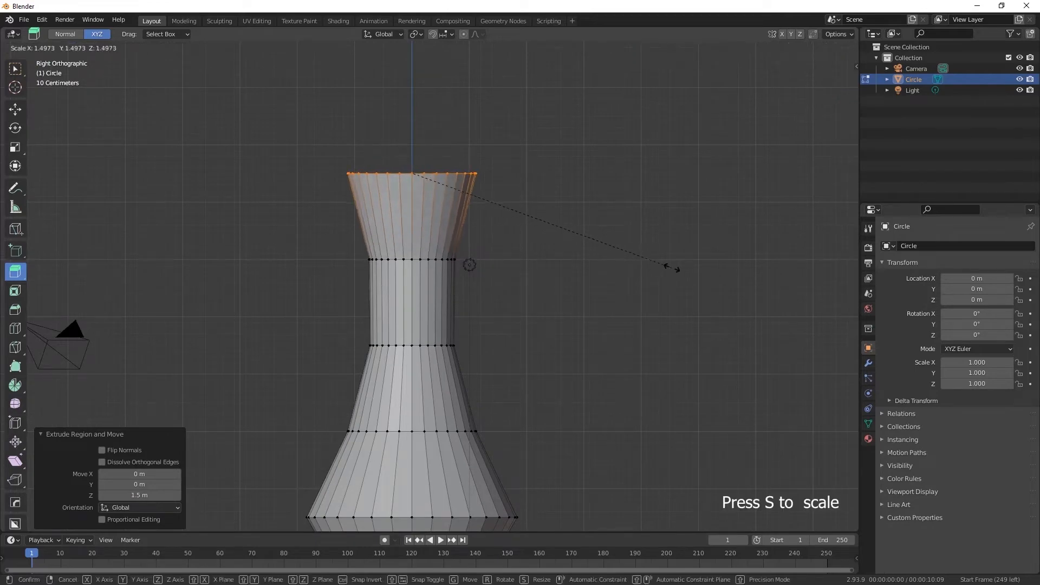
{"action": "left_click", "coordinate": [665, 267]}
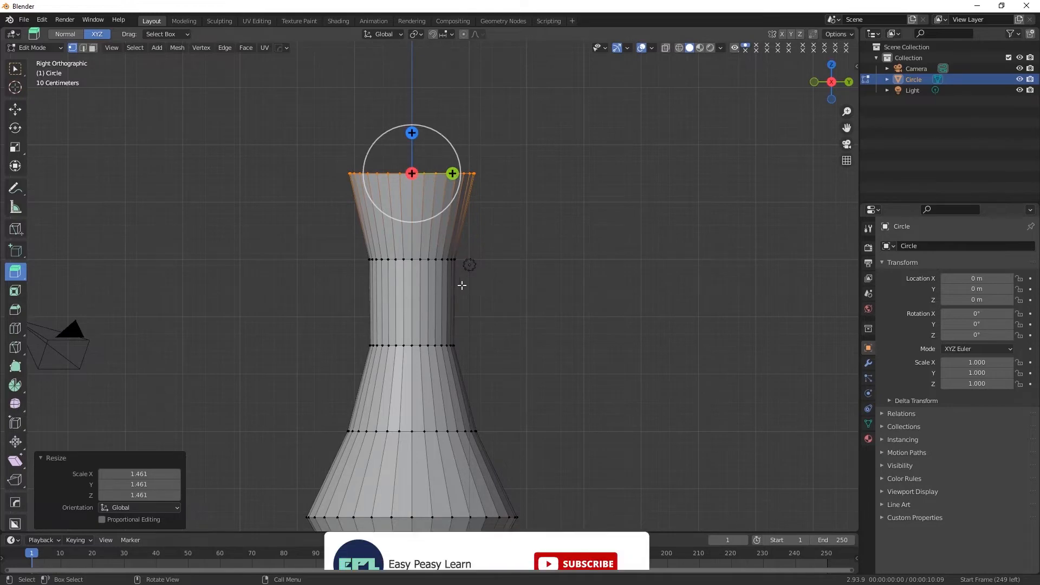
{"action": "middle_click_drag", "start_coordinate": [460, 288], "coordinate": [427, 359]}
{"action": "left_click", "coordinate": [44, 47]}
{"action": "left_click", "coordinate": [45, 60]}
{"action": "middle_click_drag", "start_coordinate": [491, 61], "coordinate": [437, 323]}
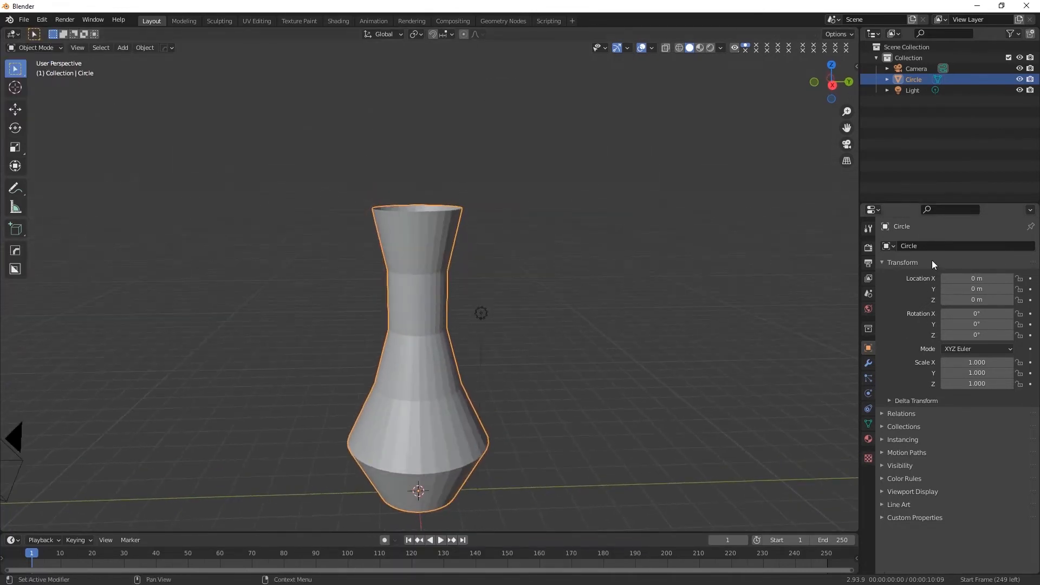
- Add a Solidify modifier to the vase with a thickness of 0.2 m and an offset of 1
{"action": "left_click", "coordinate": [925, 246]}
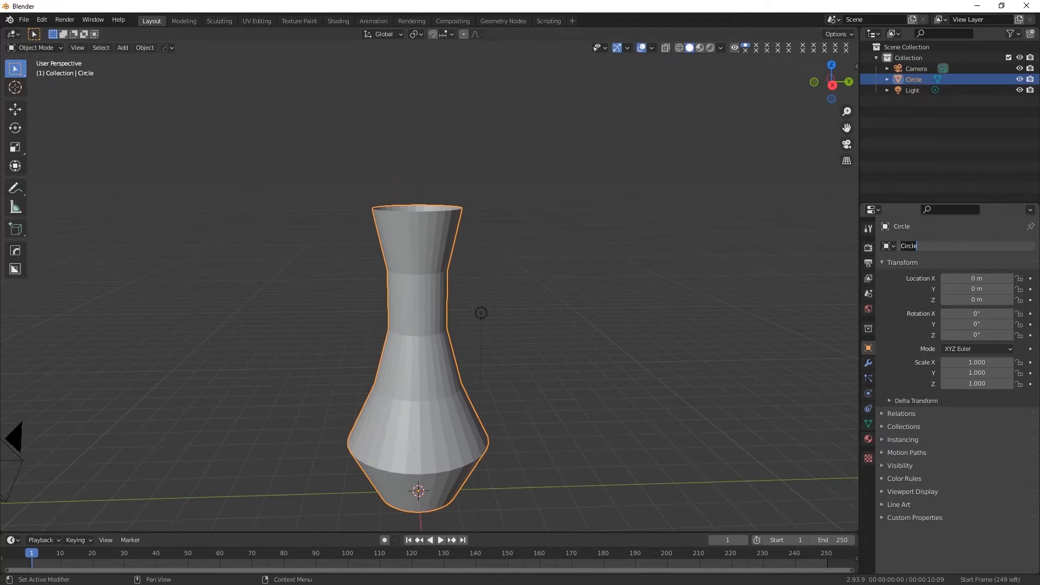
{"action": "left_click", "coordinate": [868, 364]}
{"action": "left_click", "coordinate": [868, 363]}
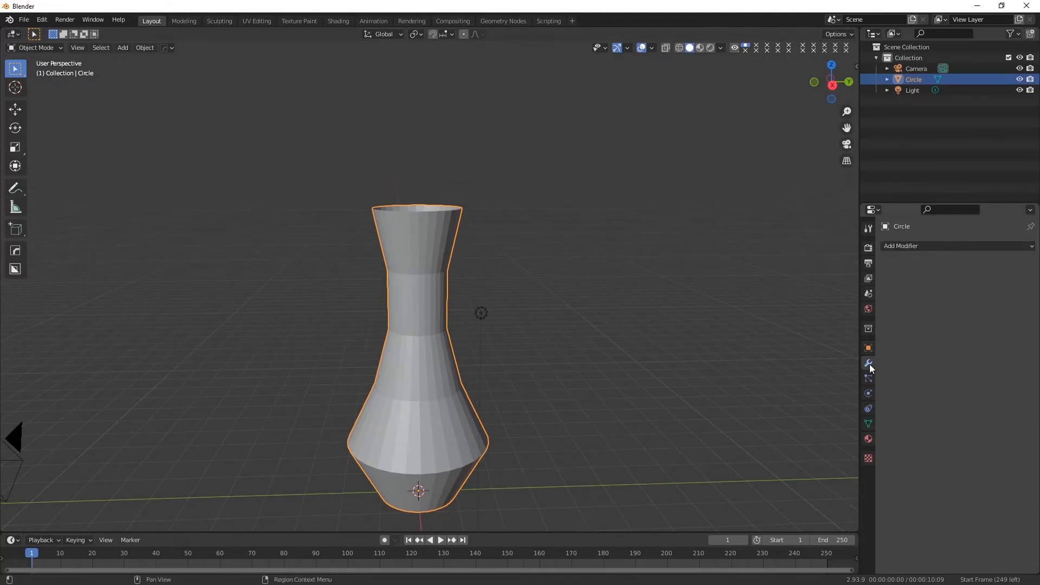
{"action": "left_click", "coordinate": [915, 245]}
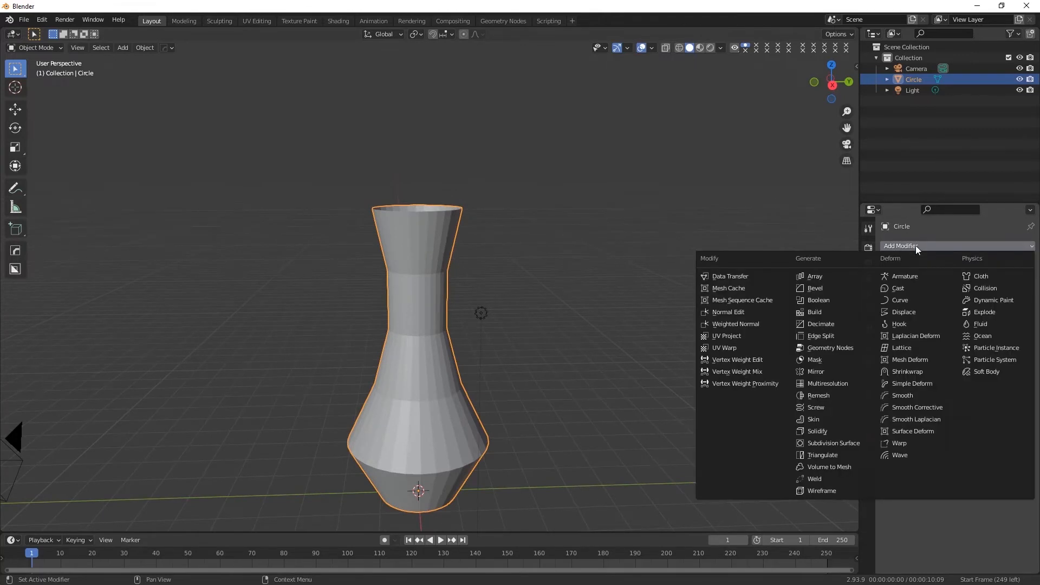
{"action": "left_click", "coordinate": [816, 432]}
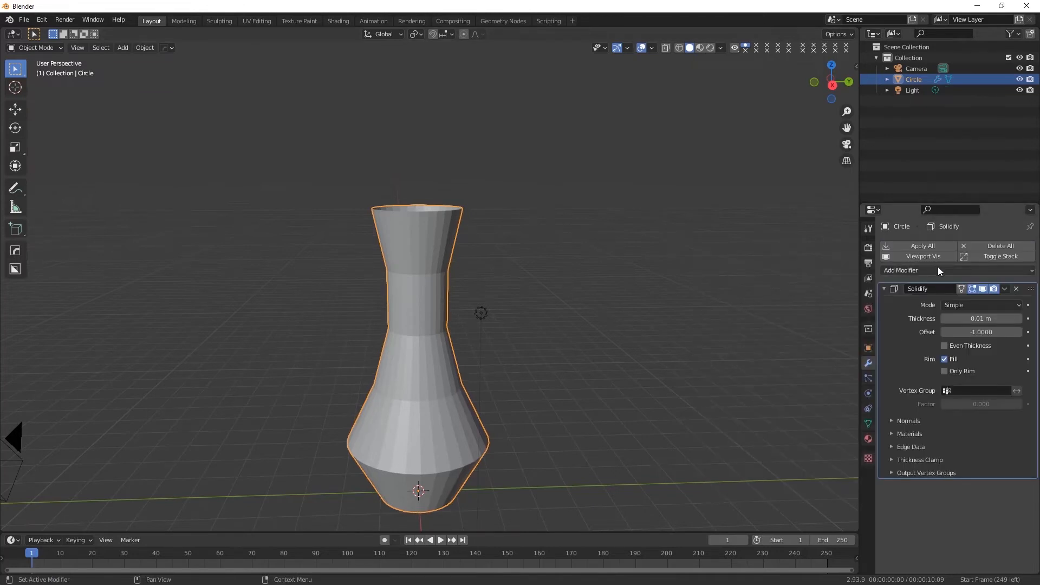
{"action": "left_click", "coordinate": [977, 319]}
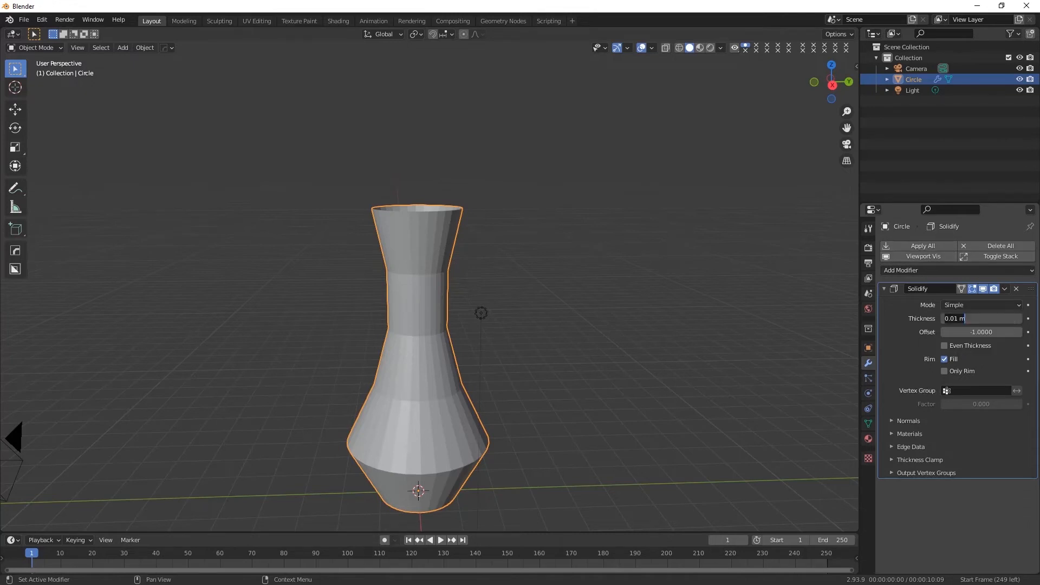
{"action": "key", "text": "Return"}
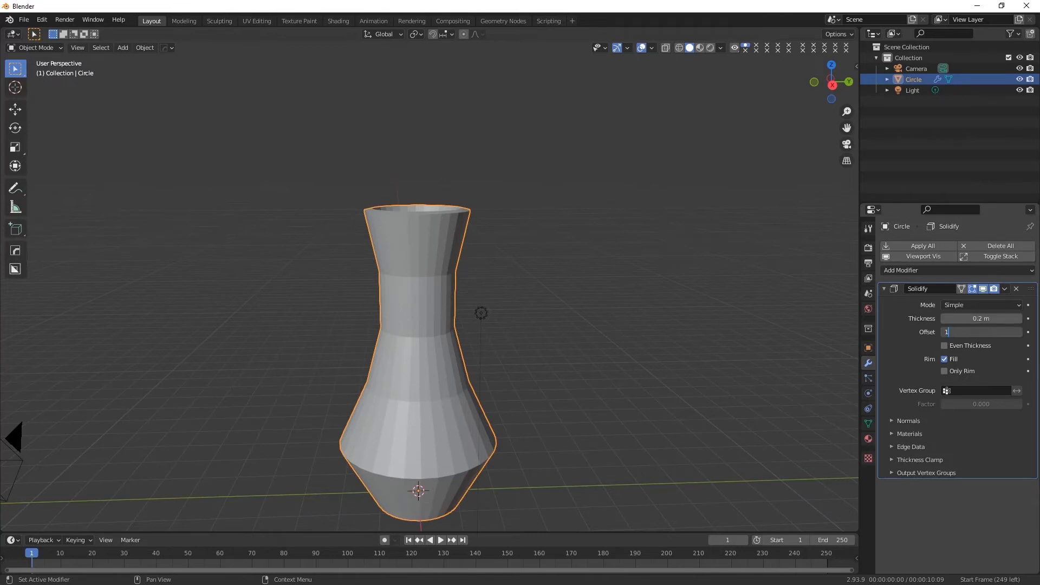
{"action": "key", "text": "Return"}
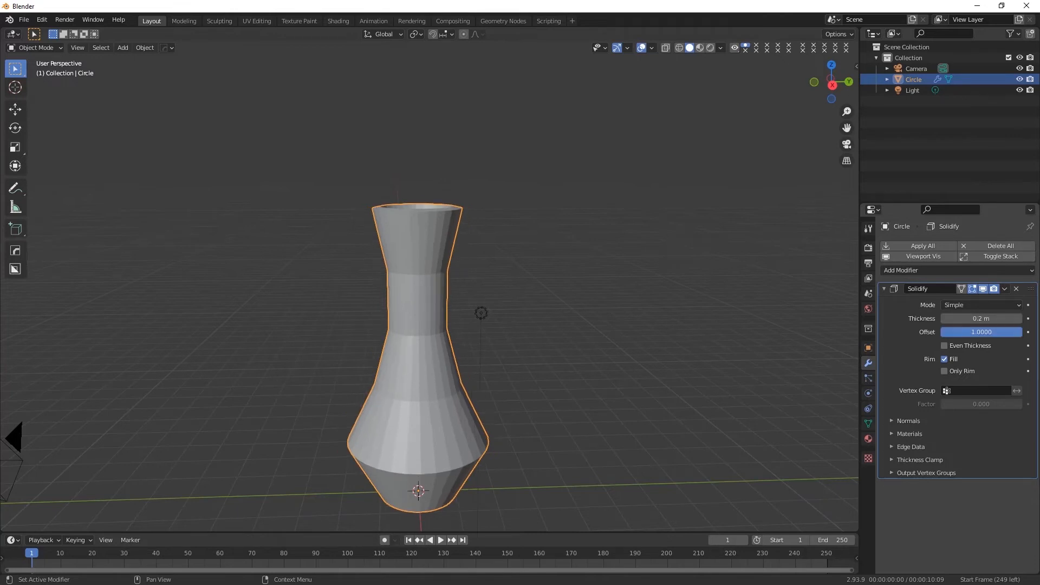
- Set the Solidify modifier's inner edge crease to 0.5 and collapse its settings
{"action": "left_click", "coordinate": [894, 447]}
{"action": "left_click", "coordinate": [981, 463]}
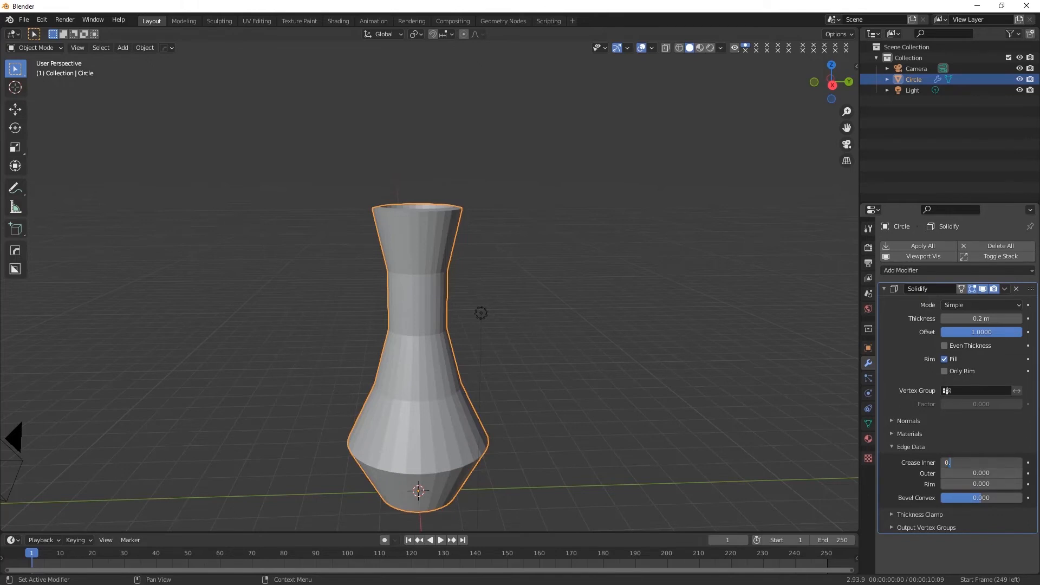
{"action": "key", "text": "Return"}
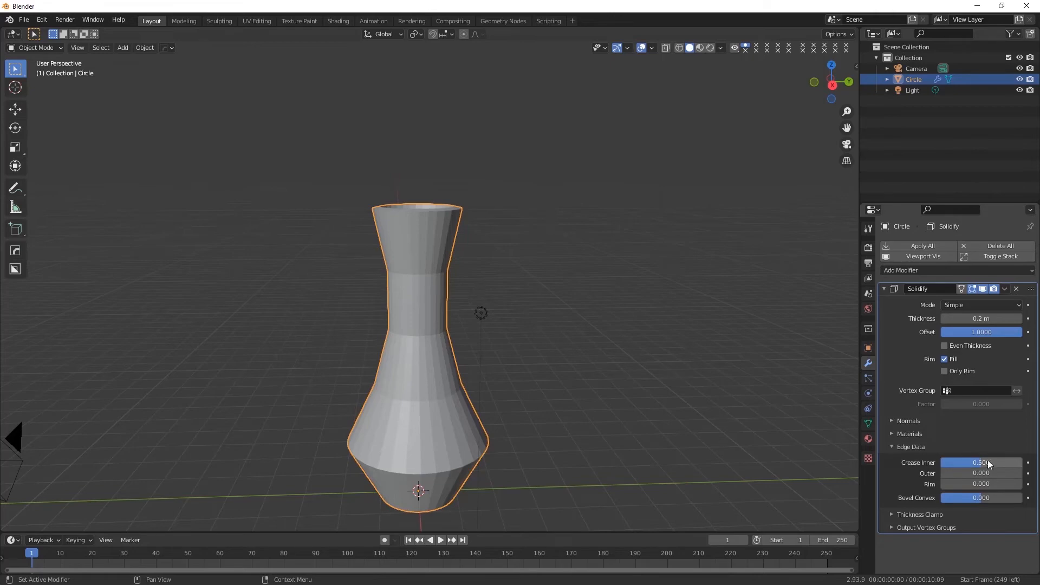
{"action": "left_click", "coordinate": [884, 289]}
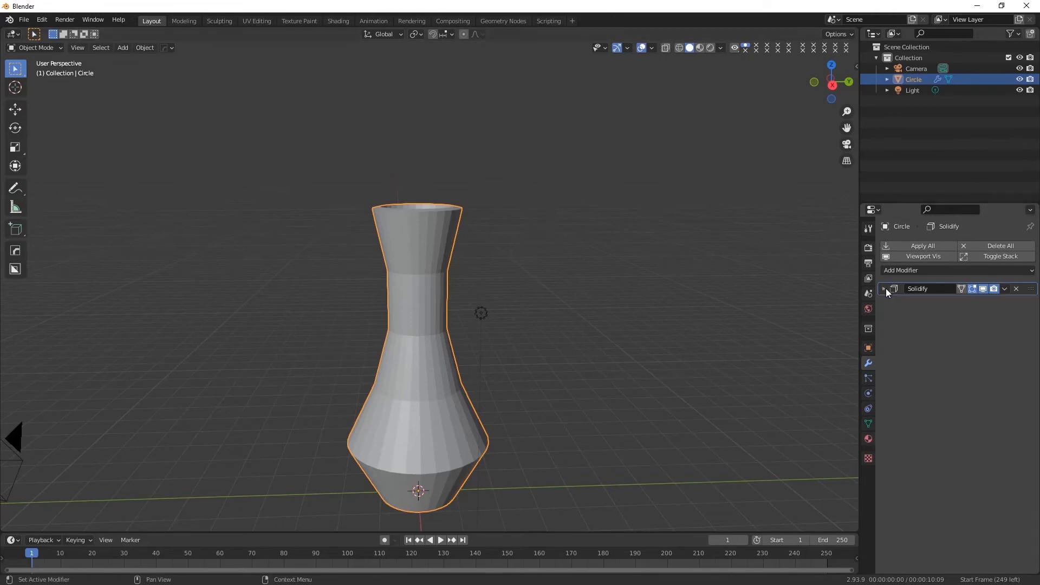
- Add a Subdivision Surface modifier to the vase and set its viewport level to 2
{"action": "middle_click_drag", "start_coordinate": [487, 374], "coordinate": [454, 421]}
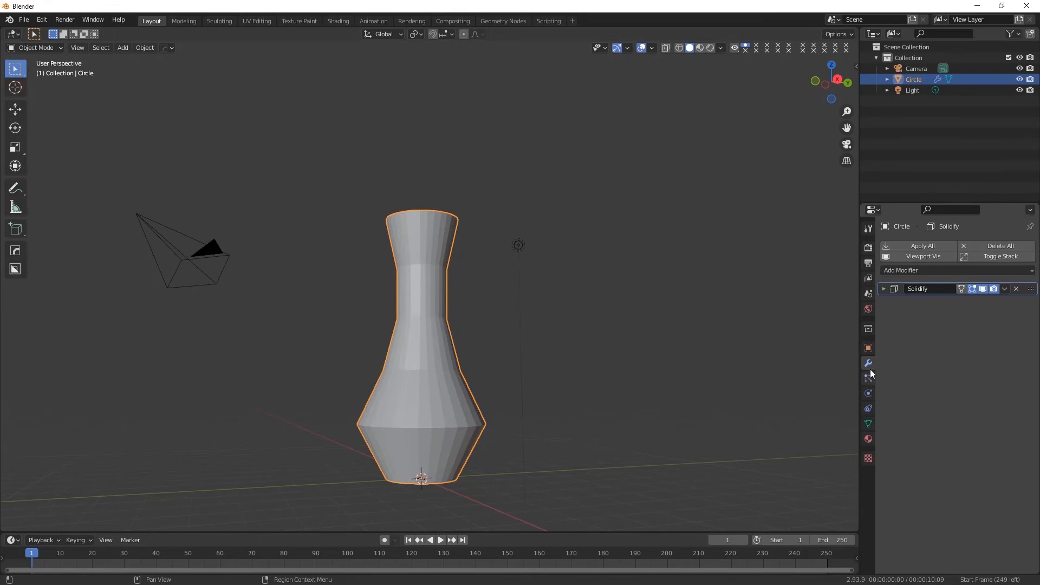
{"action": "left_click", "coordinate": [902, 270]}
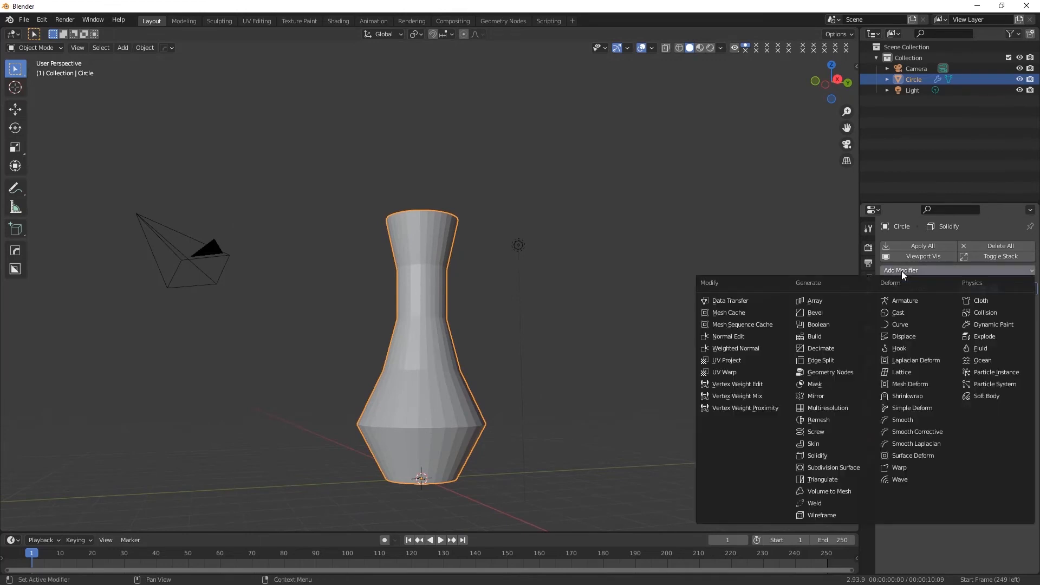
{"action": "left_click", "coordinate": [828, 466]}
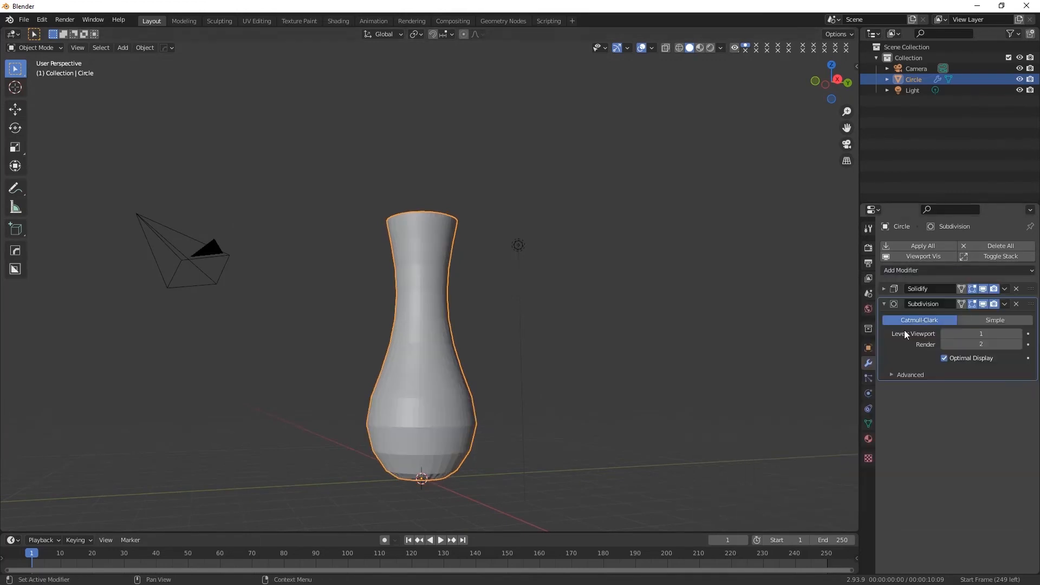
{"action": "left_click", "coordinate": [1018, 335]}
- Select the faces of the vase's base in Edit Mode and inset them with a thickness of 0.15 m
{"action": "middle_click_drag", "start_coordinate": [435, 360], "coordinate": [385, 335]}
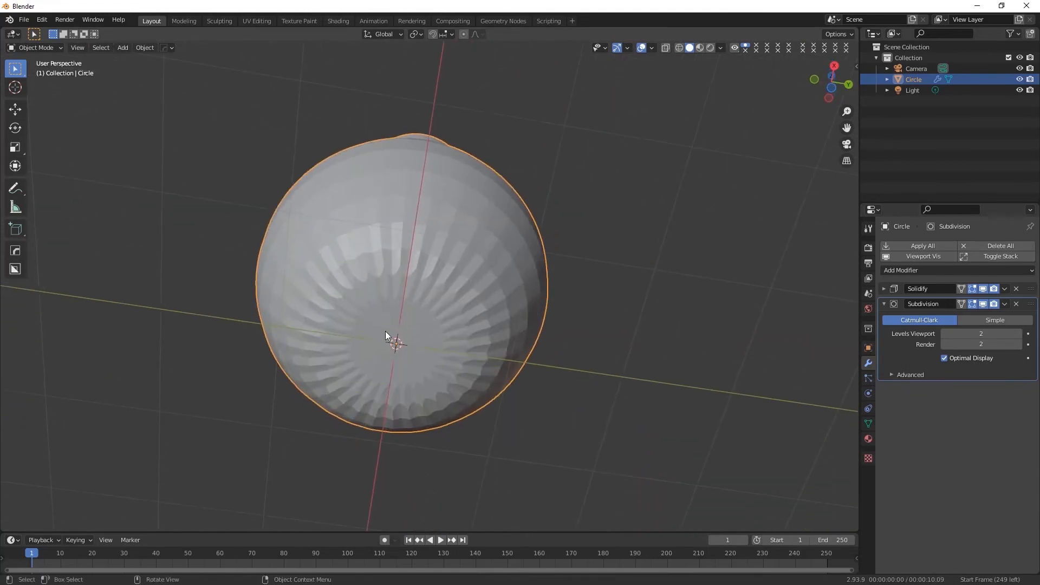
{"action": "left_click", "coordinate": [38, 46]}
{"action": "left_click", "coordinate": [35, 73]}
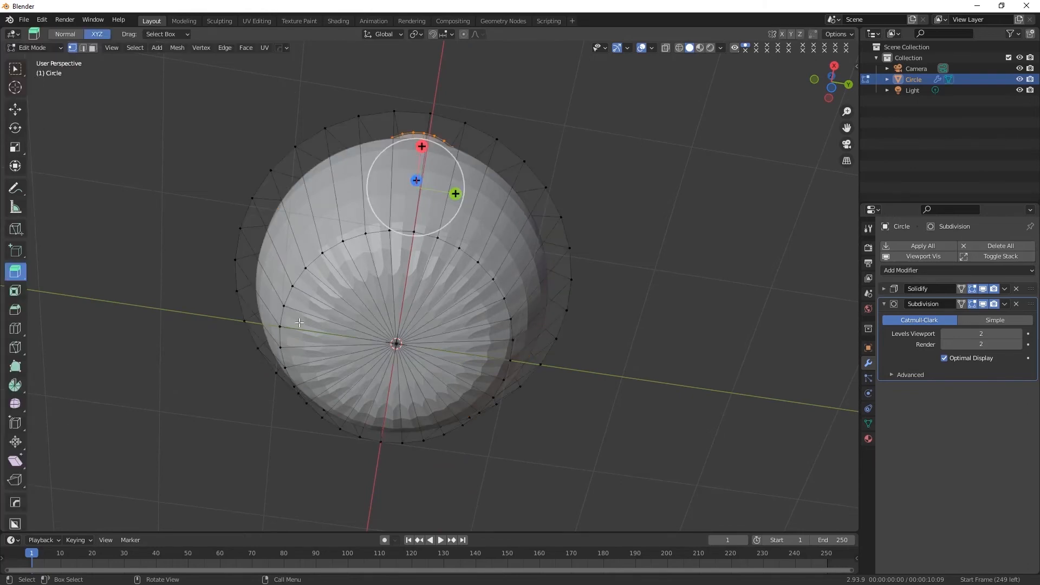
{"action": "key", "text": "w"}
{"action": "middle_click_drag", "start_coordinate": [427, 403], "coordinate": [405, 428]}
{"action": "left_click_drag", "start_coordinate": [394, 428], "coordinate": [495, 399]}
{"action": "middle_click_drag", "start_coordinate": [438, 471], "coordinate": [439, 320]}
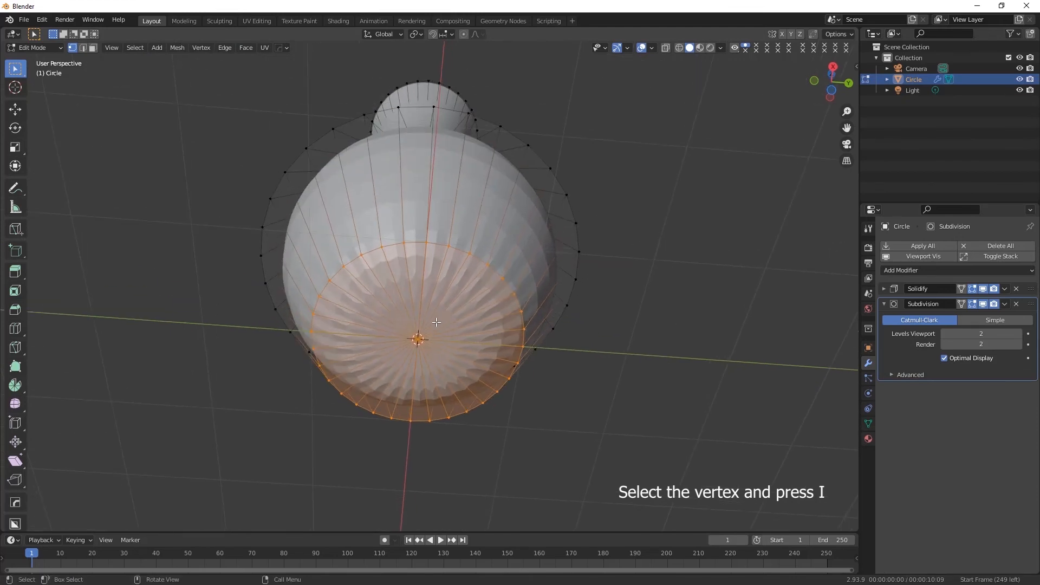
{"action": "key", "text": "i"}
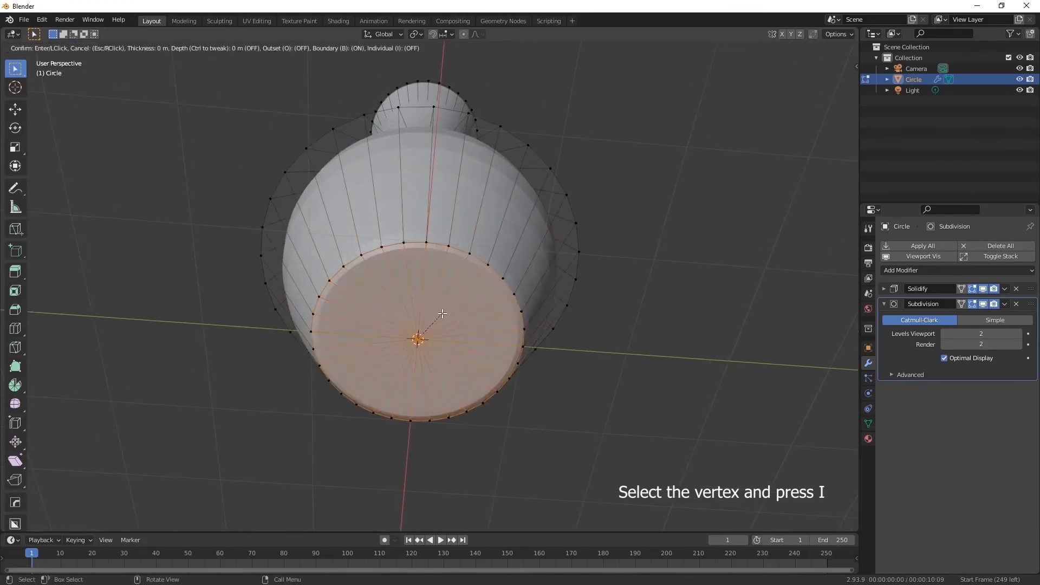
{"action": "left_click", "coordinate": [443, 313]}
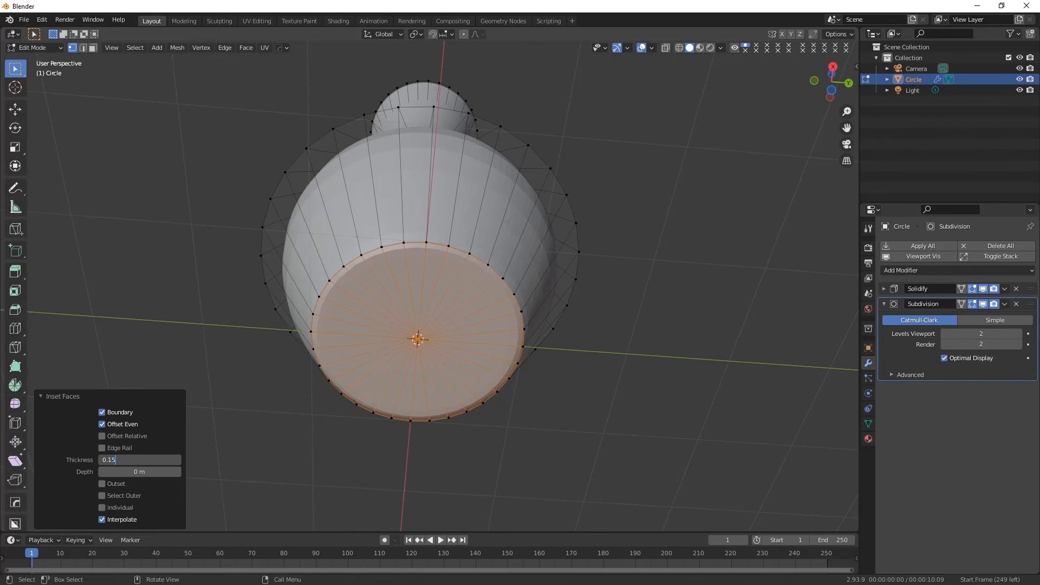
{"action": "type", "text": "0.15"}
{"action": "key", "text": "Return"}
- Return to Object Mode and apply smooth shading to the vase
{"action": "middle_click_drag", "start_coordinate": [378, 353], "coordinate": [417, 323]}
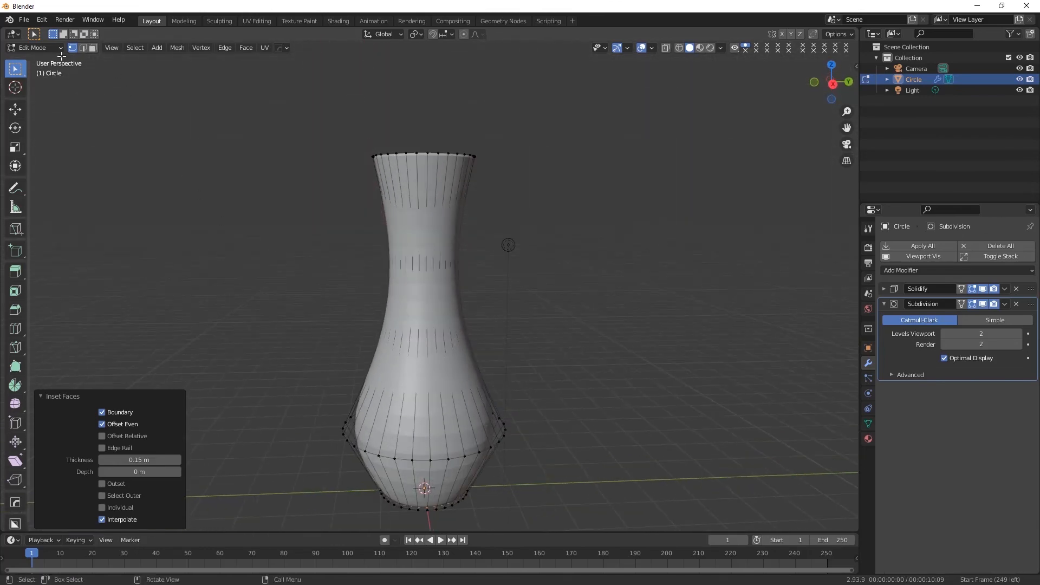
{"action": "left_click", "coordinate": [46, 47]}
{"action": "left_click", "coordinate": [41, 59]}
{"action": "middle_click_drag", "start_coordinate": [461, 359], "coordinate": [483, 381]}
{"action": "right_click", "coordinate": [414, 238]}
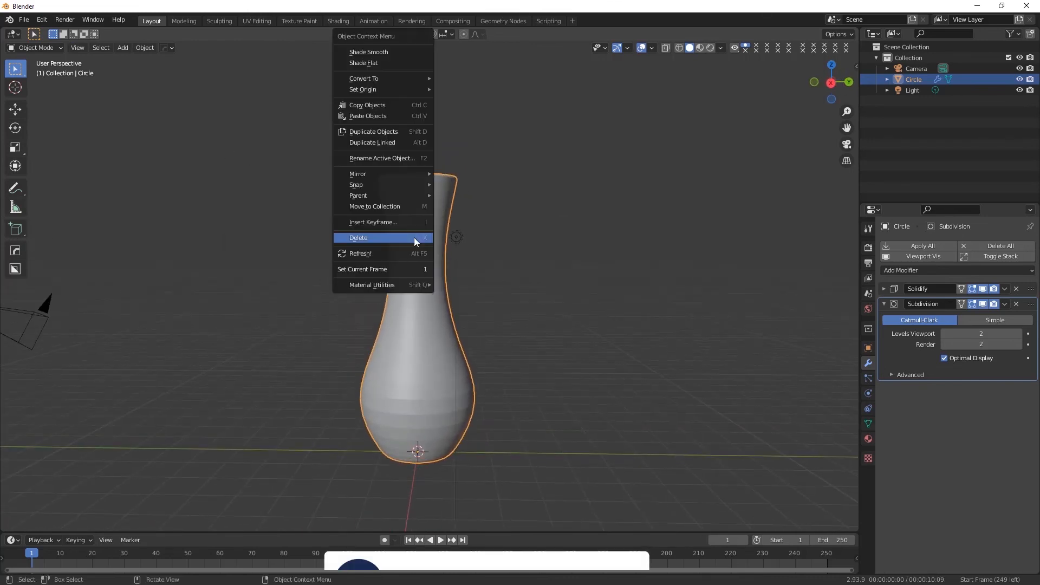
{"action": "right_click", "coordinate": [427, 359]}
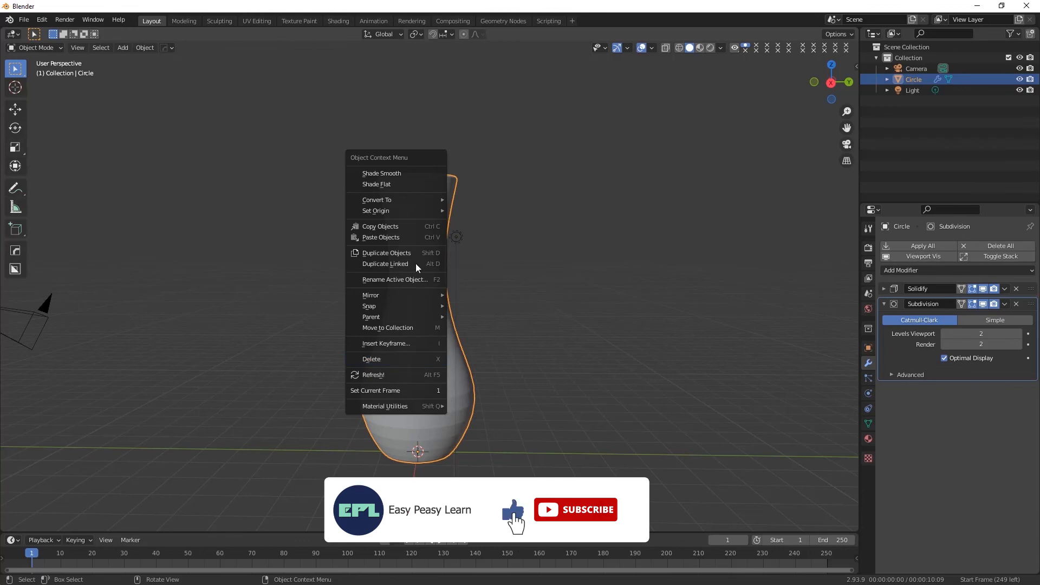
{"action": "left_click", "coordinate": [396, 177]}
{"action": "middle_click_drag", "start_coordinate": [420, 283], "coordinate": [499, 379]}
{"action": "scroll", "coordinate": [454, 354], "scroll_direction": "up", "scroll_amount": 3}
{"action": "scroll", "coordinate": [451, 324], "scroll_direction": "down", "scroll_amount": 1}
{"action": "scroll", "coordinate": [453, 357], "scroll_direction": "down", "scroll_amount": 2}
{"action": "scroll", "coordinate": [425, 382], "scroll_direction": "up", "scroll_amount": 2}
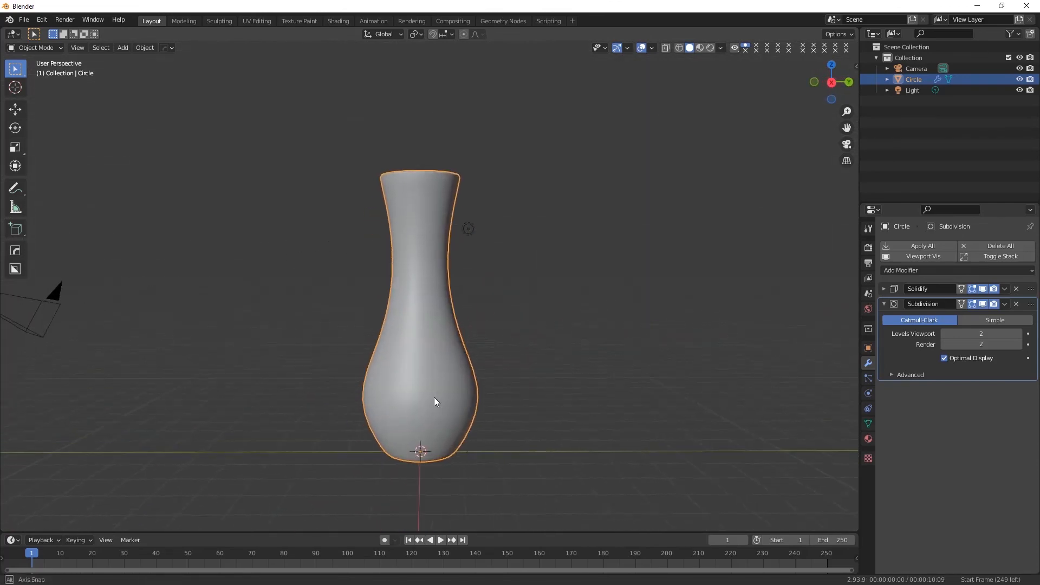
{"action": "scroll", "coordinate": [447, 408], "scroll_direction": "up", "scroll_amount": 1}
{"action": "scroll", "coordinate": [458, 403], "scroll_direction": "down", "scroll_amount": 2}
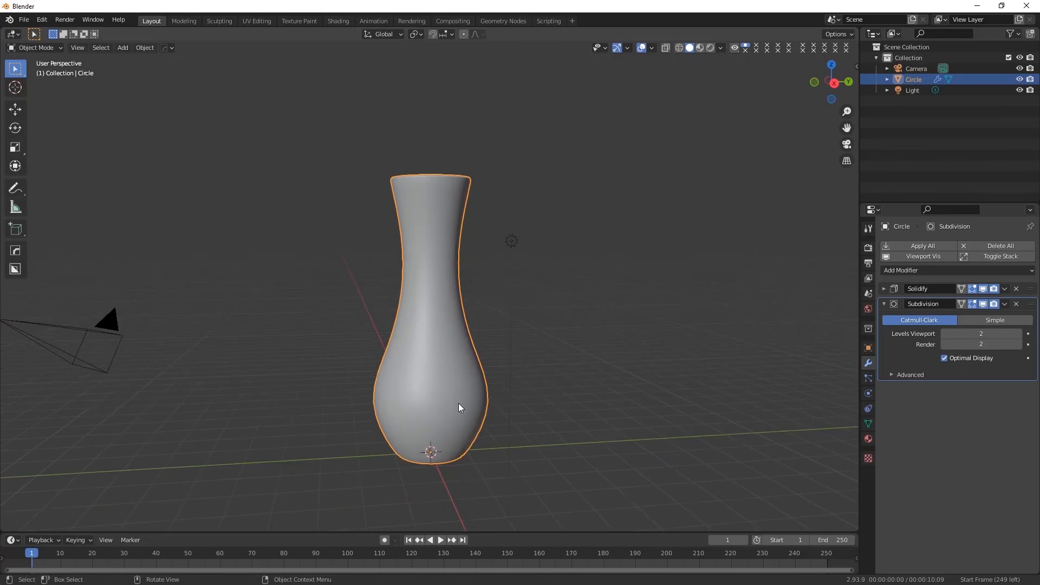